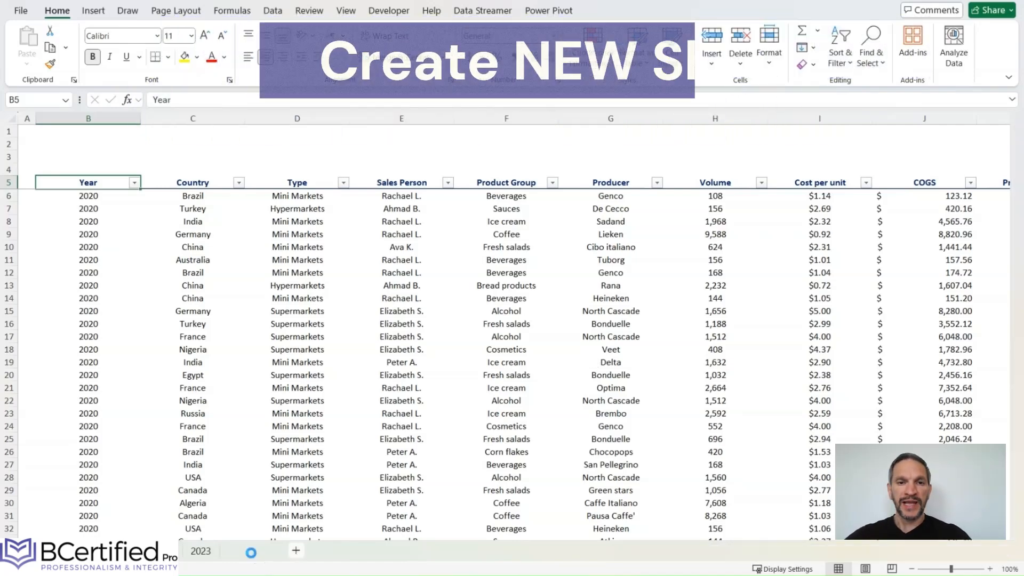
Add a new worksheet after the 2023 sheet and name it Analytics.
{"action": "left_click", "coordinate": [251, 550]}
{"action": "double_click", "coordinate": [241, 550]}
{"action": "type", "text": "Analytics"}
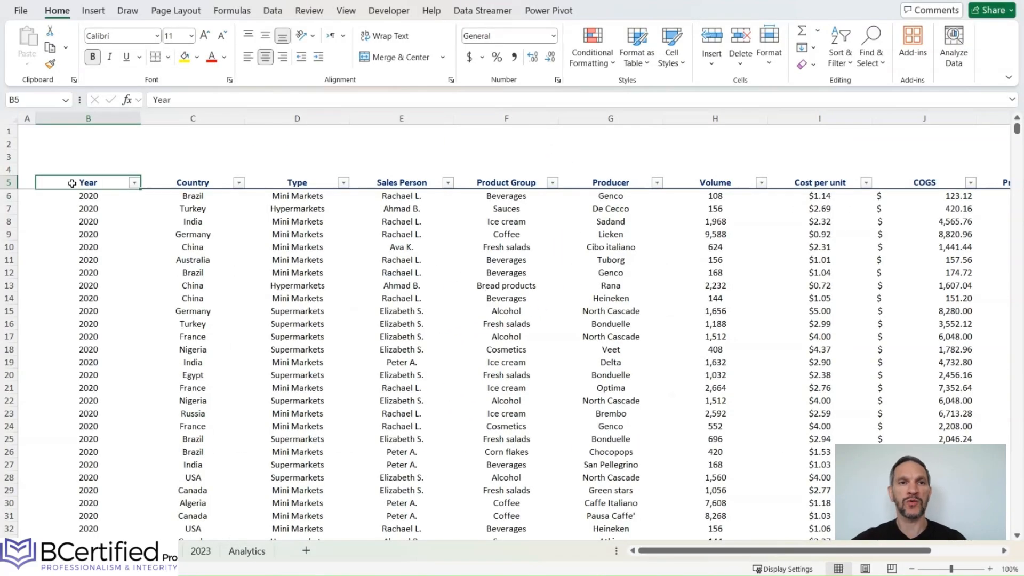
Copy the header row from Year to Revenue on the 2020 sheet into the Analytics sheet starting at B5.
{"action": "left_click_drag", "start_coordinate": [61, 183], "coordinate": [925, 184]}
{"action": "key", "text": "ctrl+c"}
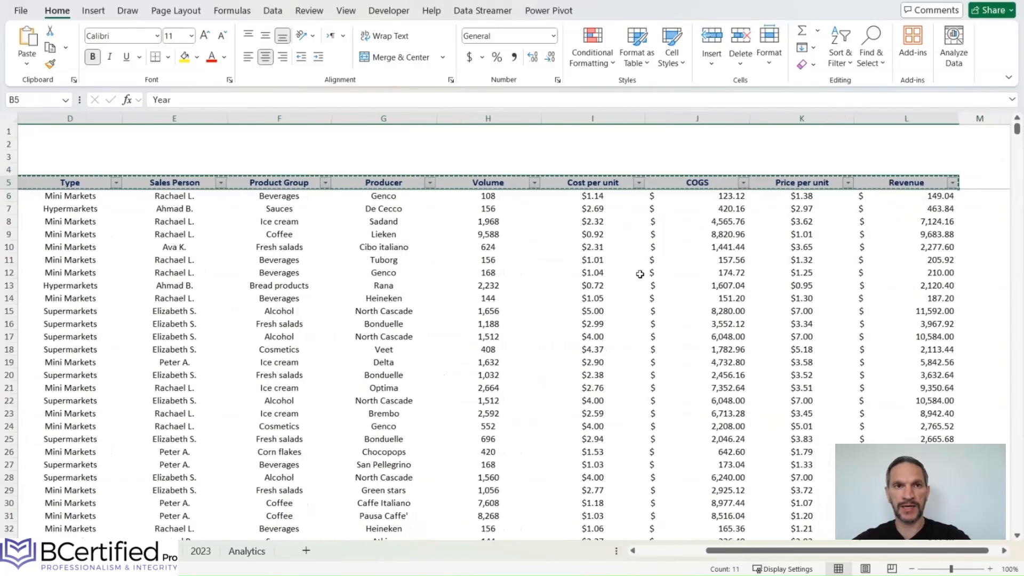
{"action": "left_click", "coordinate": [249, 551]}
{"action": "left_click", "coordinate": [82, 183]}
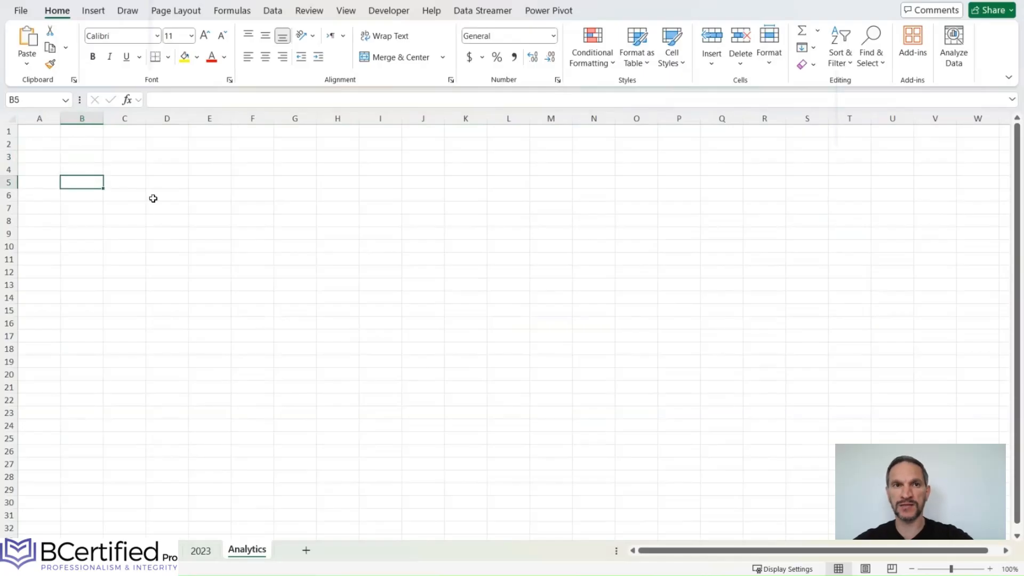
{"action": "key", "text": "ctrl+v"}
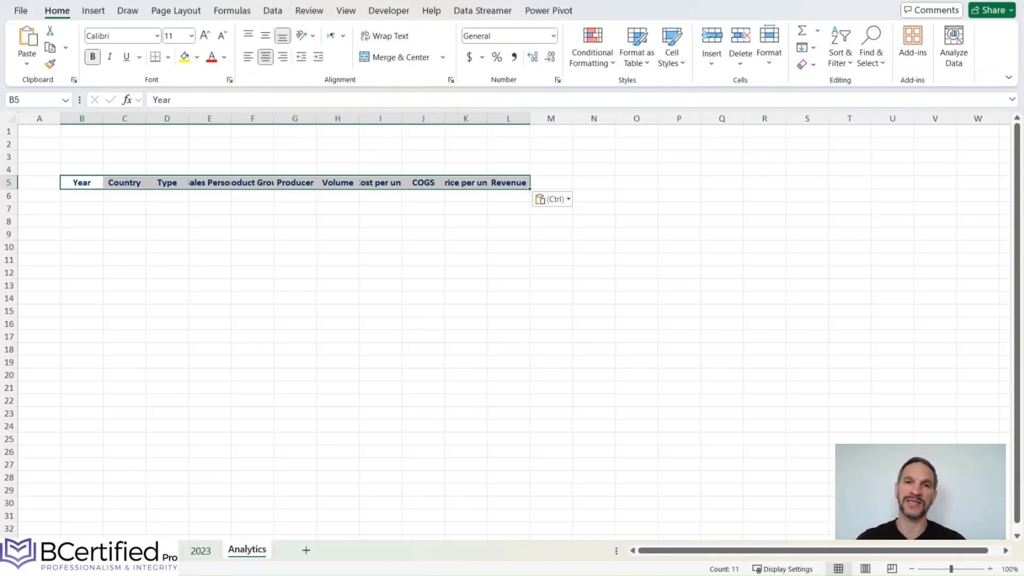
Start a VSTACK formula in B6 of Analytics with the 2020 sheet's data range B6:L3483 as its first array.
{"action": "key", "text": "Down"}
{"action": "scroll", "coordinate": [345, 201], "scroll_direction": "up", "scroll_amount": 2, "text": "ctrl"}
{"action": "type", "text": "="}
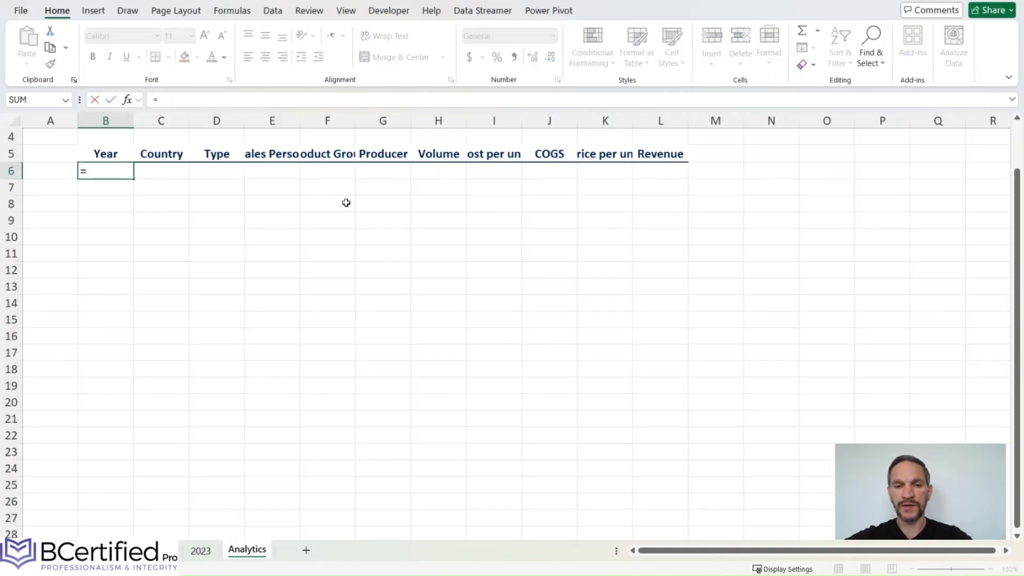
{"action": "type", "text": "vsta"}
{"action": "key", "text": "Tab"}
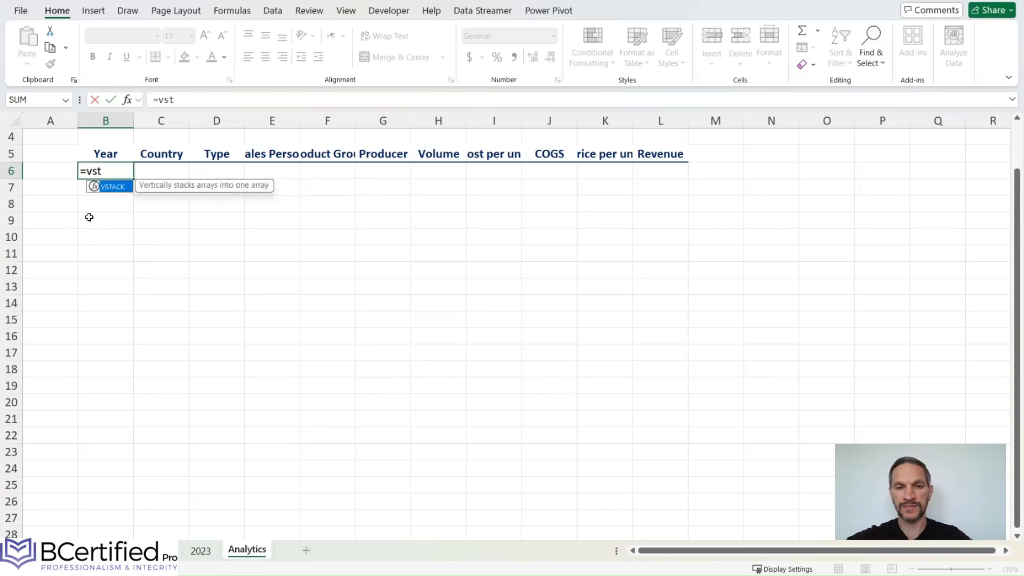
{"action": "type", "text": "ac"}
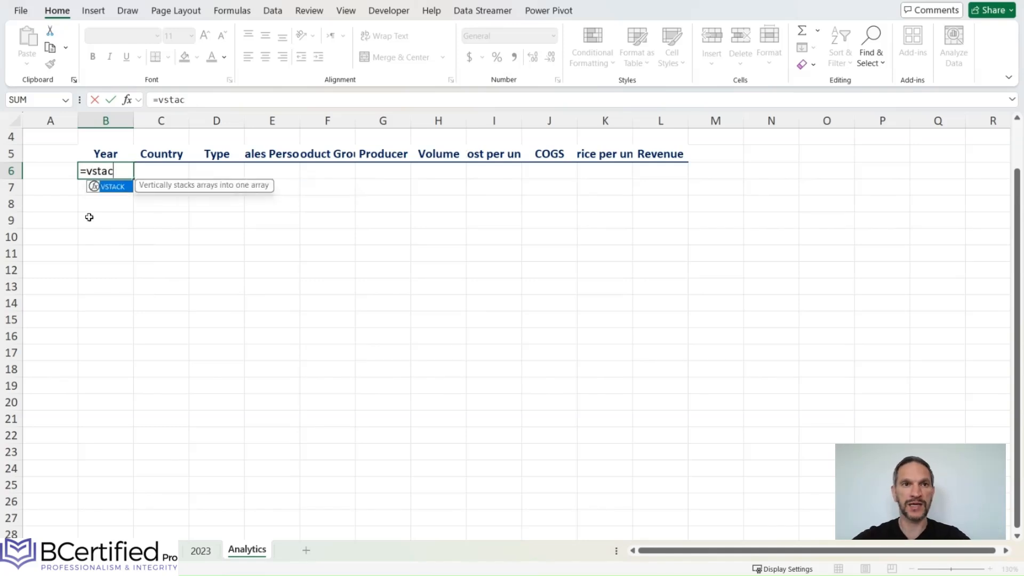
{"action": "key", "text": "Tab"}
{"action": "left_click", "coordinate": [70, 550]}
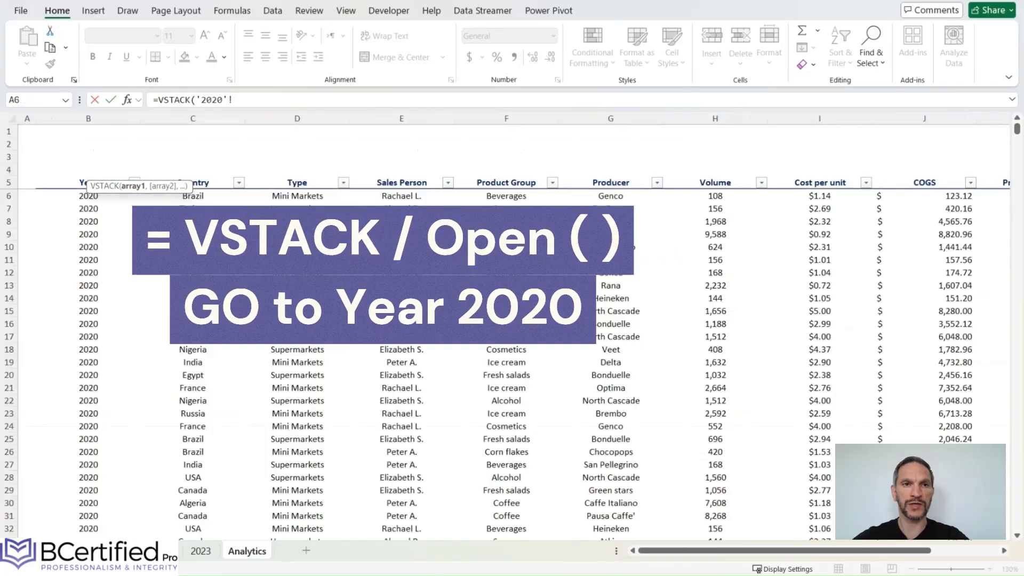
{"action": "left_click_drag", "start_coordinate": [69, 194], "coordinate": [90, 198]}
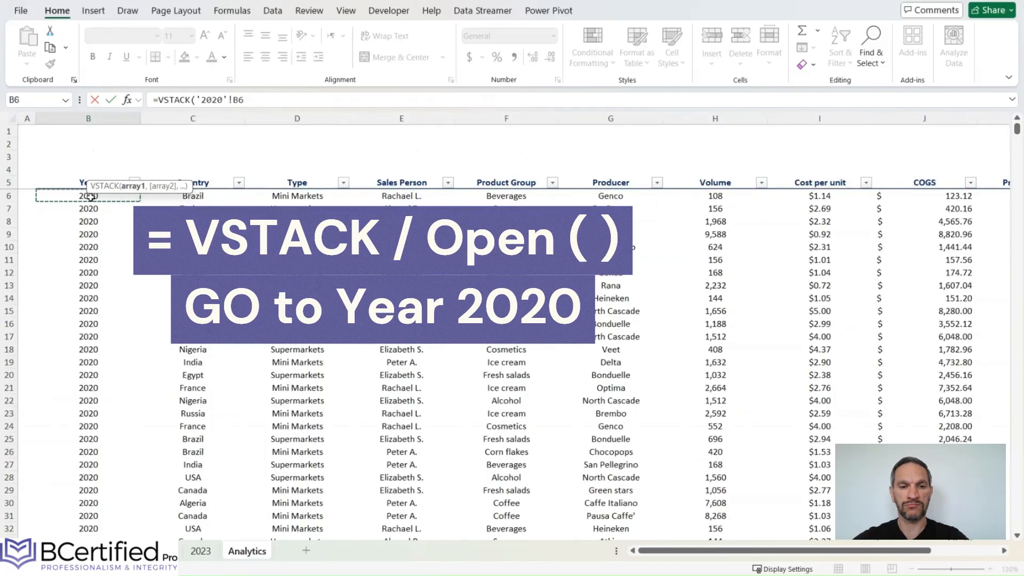
{"action": "key", "text": "ctrl+shift+Right"}
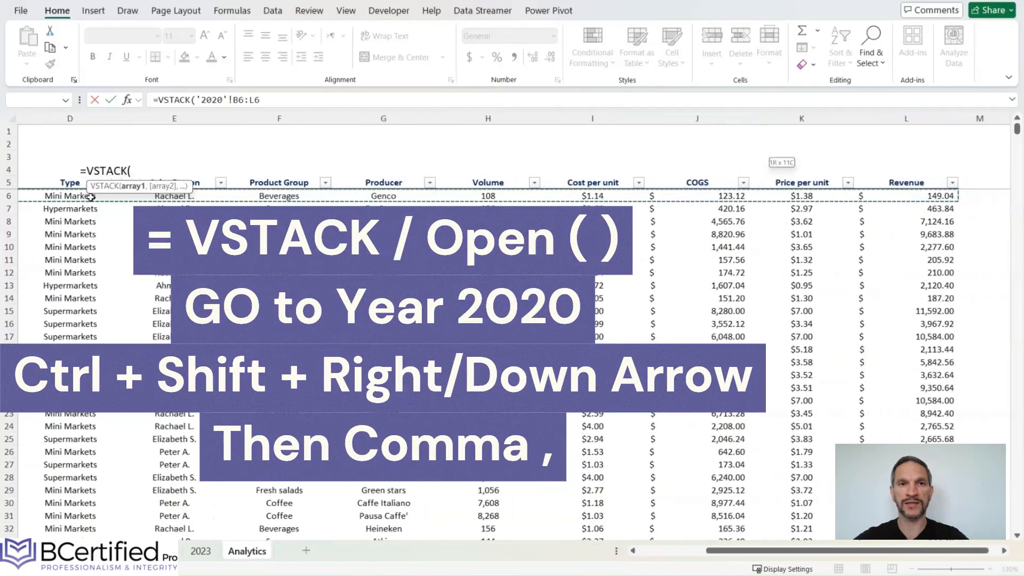
{"action": "key", "text": "ctrl+shift+Down"}
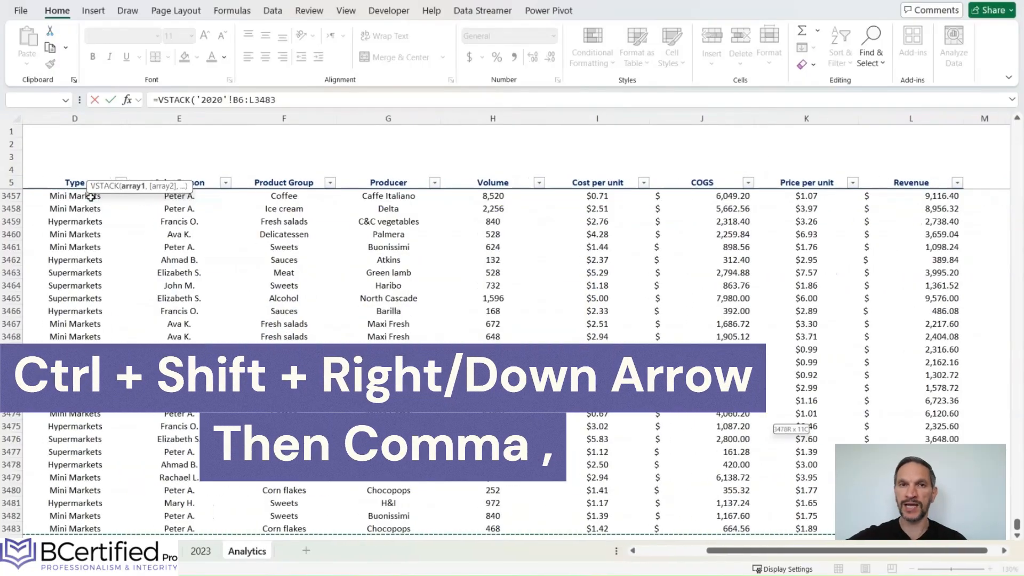
{"action": "type", "text": ","}
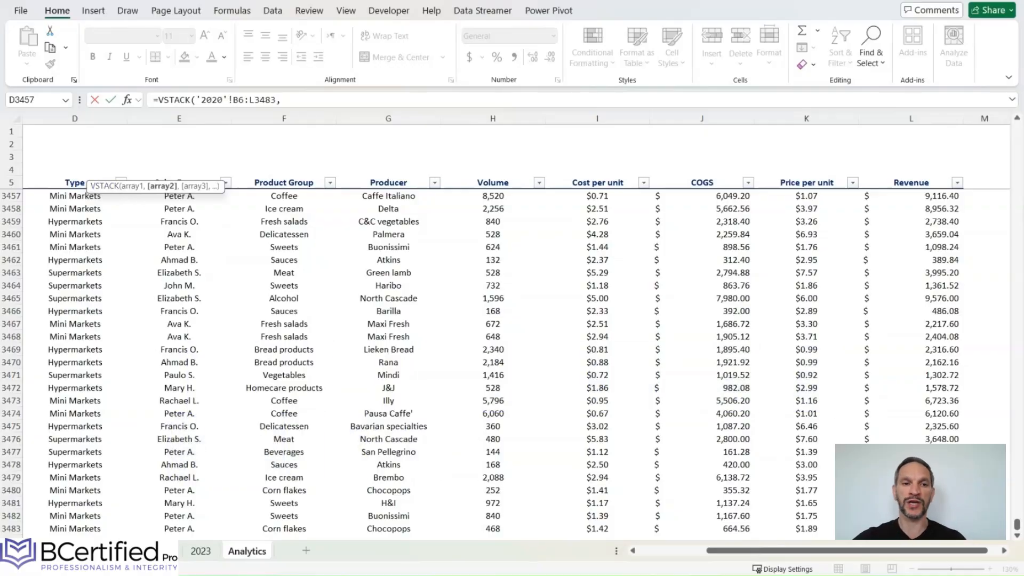
Add the 2021 sheet's data range B6:L3703 as the second array of the VSTACK formula.
{"action": "key", "text": "ctrl+Page_Down"}
{"action": "left_click", "coordinate": [71, 198]}
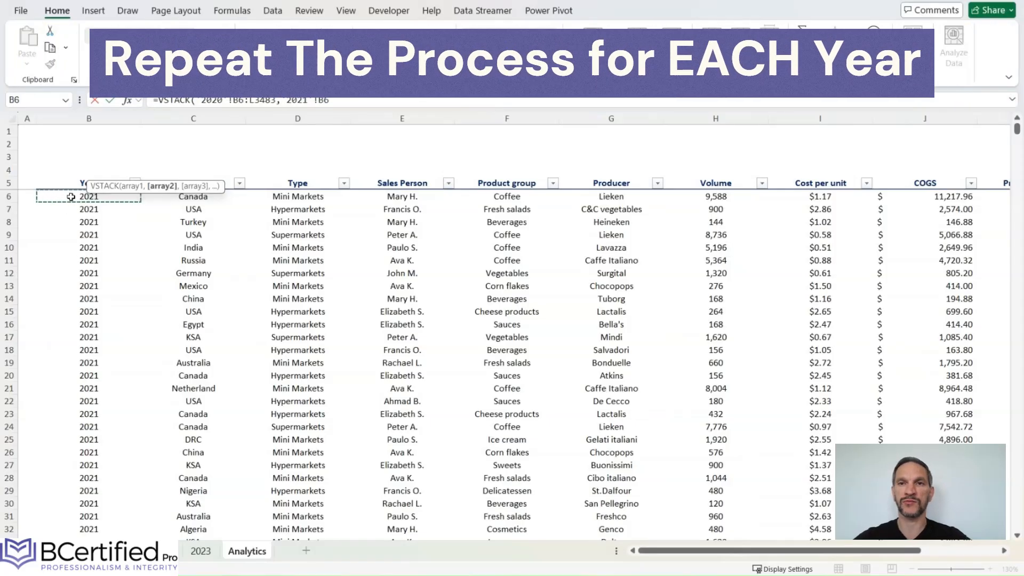
{"action": "key", "text": "ctrl+shift+Right"}
{"action": "key", "text": "ctrl+shift+Down"}
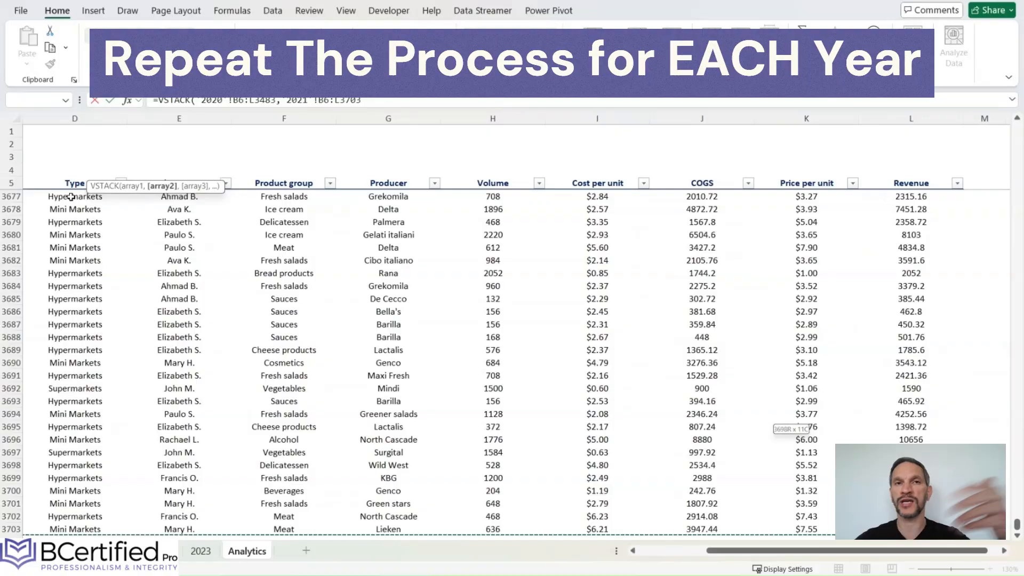
{"action": "type", "text": ","}
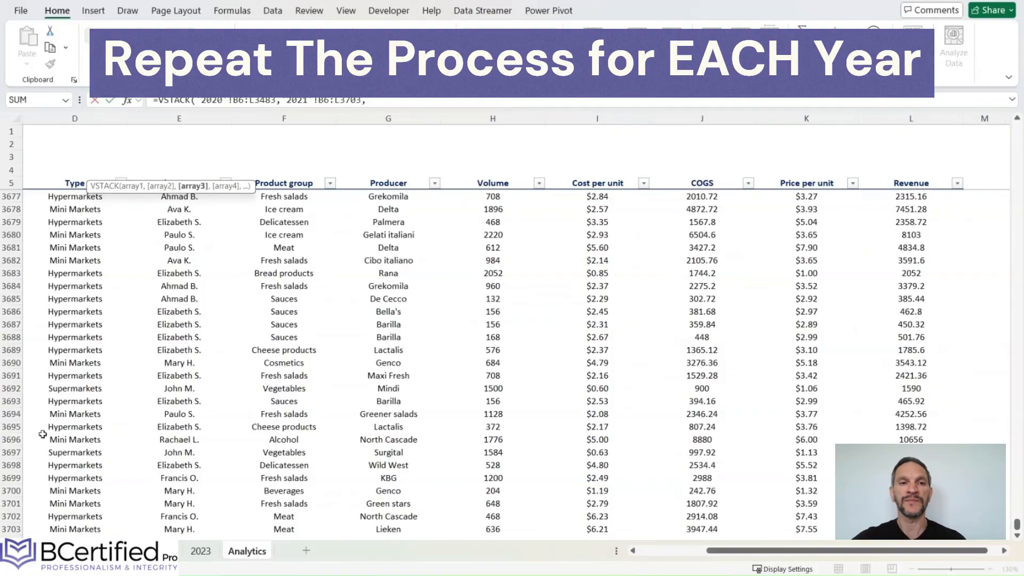
Add the 2022 sheet's data range B6:L3915 as the third array of the VSTACK formula.
{"action": "key", "text": "ctrl+Page_Down"}
{"action": "left_click", "coordinate": [51, 201]}
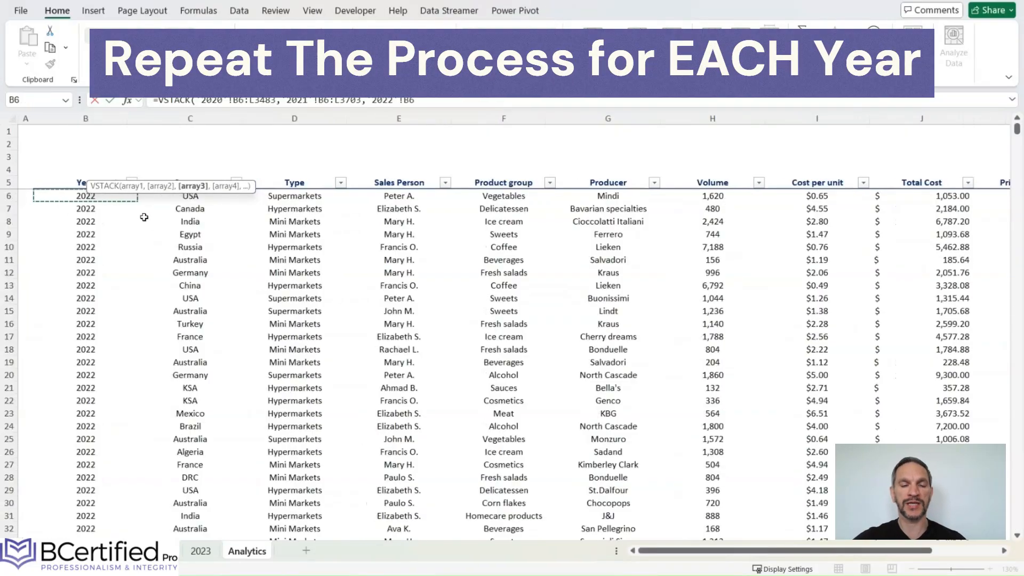
{"action": "key", "text": "ctrl+shift+Right"}
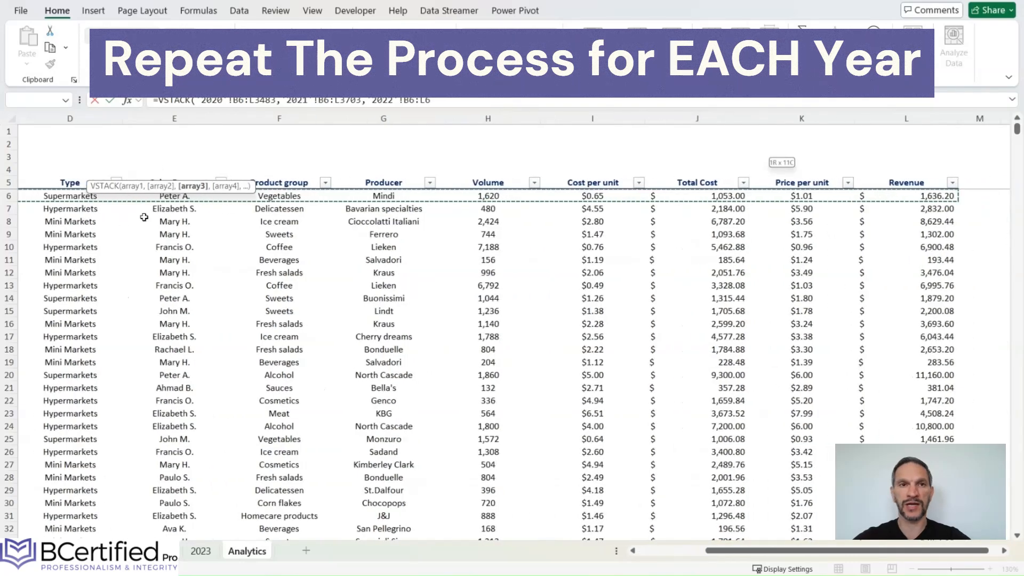
{"action": "key", "text": "ctrl+shift+Down"}
{"action": "type", "text": ","}
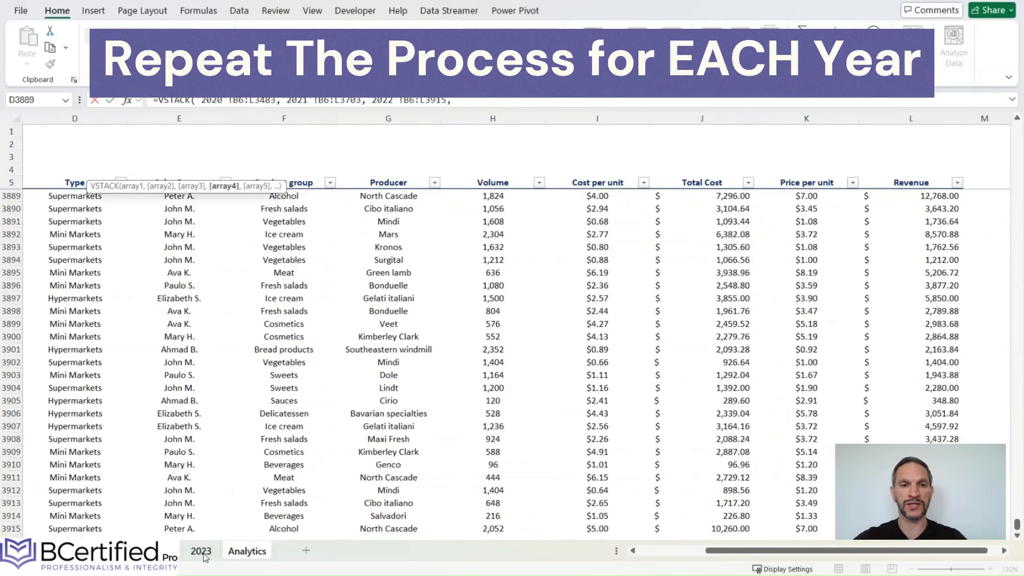
Add the 2023 sheet's data range B6:L4037 as the last array and complete the VSTACK formula.
{"action": "left_click", "coordinate": [200, 551]}
{"action": "left_click", "coordinate": [86, 207]}
{"action": "left_click", "coordinate": [79, 197]}
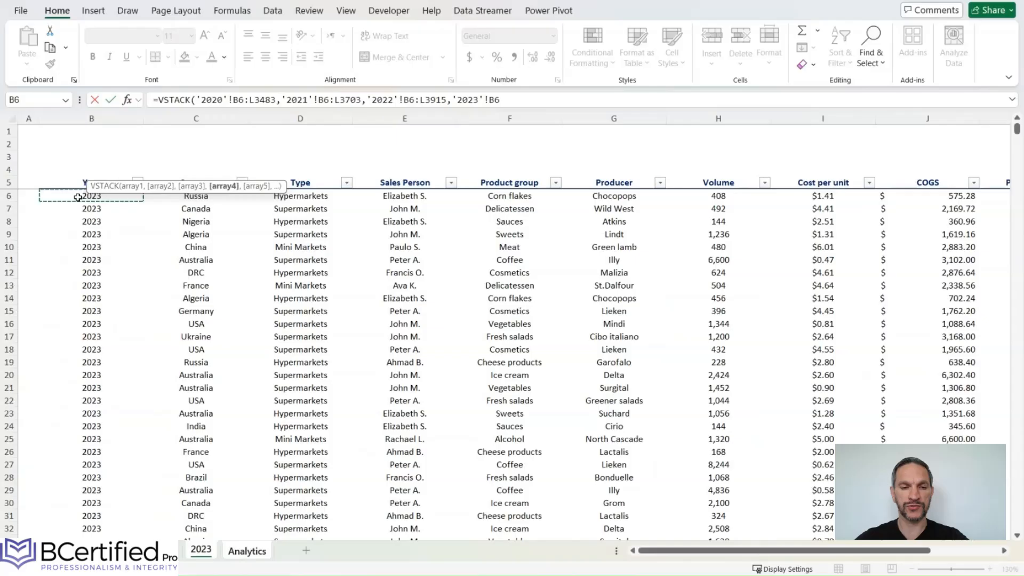
{"action": "key", "text": "ctrl+shift+Right"}
{"action": "key", "text": "ctrl+shift+Down"}
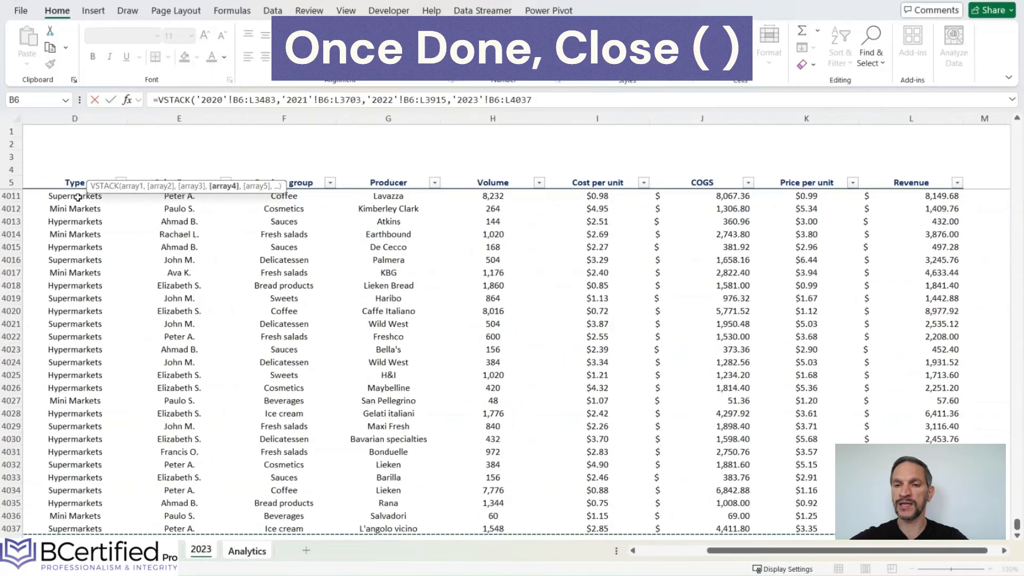
{"action": "key", "text": "Return"}
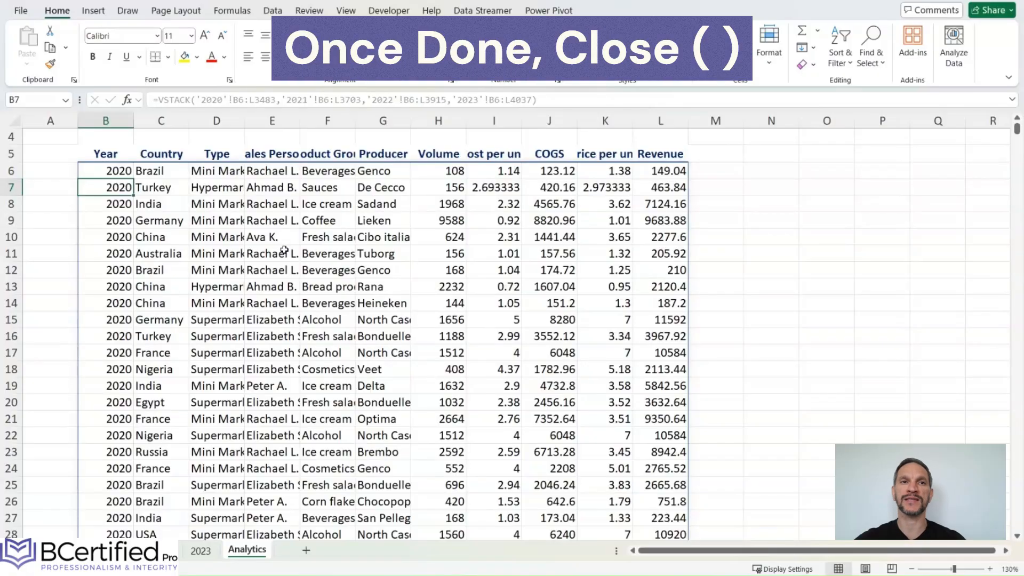
{"action": "left_click", "coordinate": [106, 170]}
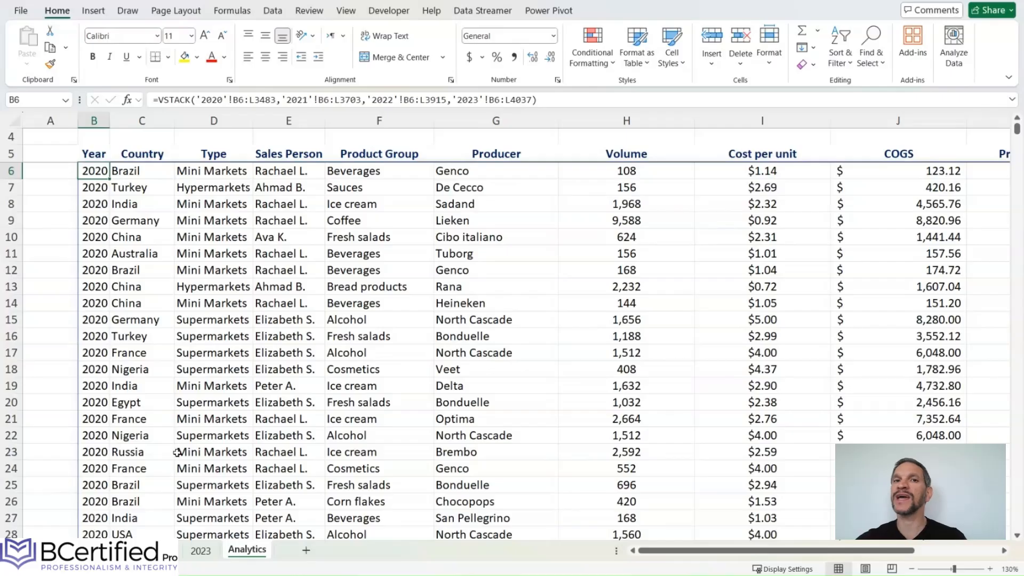
Copy the Analytics header row B5:L5 to the empty area starting at N5.
{"action": "key", "text": "Right"}
{"action": "scroll", "coordinate": [501, 395], "scroll_direction": "down", "scroll_amount": 1, "text": "ctrl"}
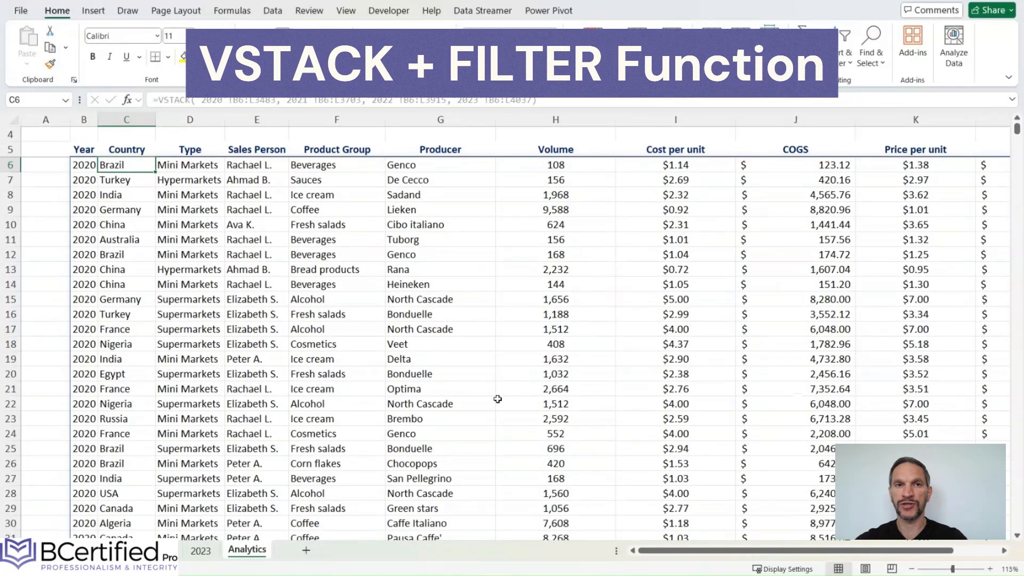
{"action": "left_click", "coordinate": [89, 151]}
{"action": "left_click_drag", "start_coordinate": [89, 150], "coordinate": [928, 154]}
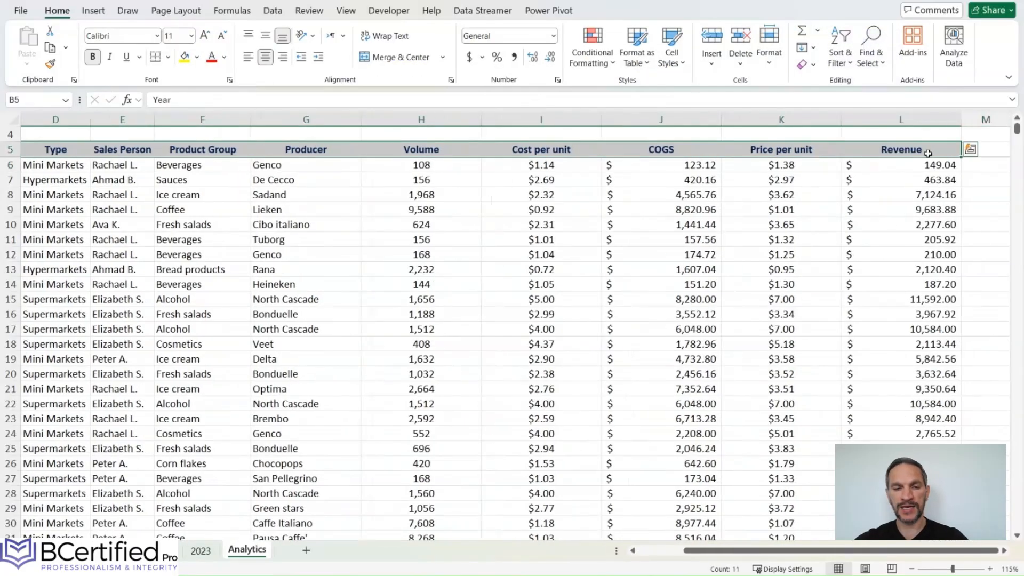
{"action": "left_click", "coordinate": [970, 149]}
{"action": "key", "text": "ctrl+c"}
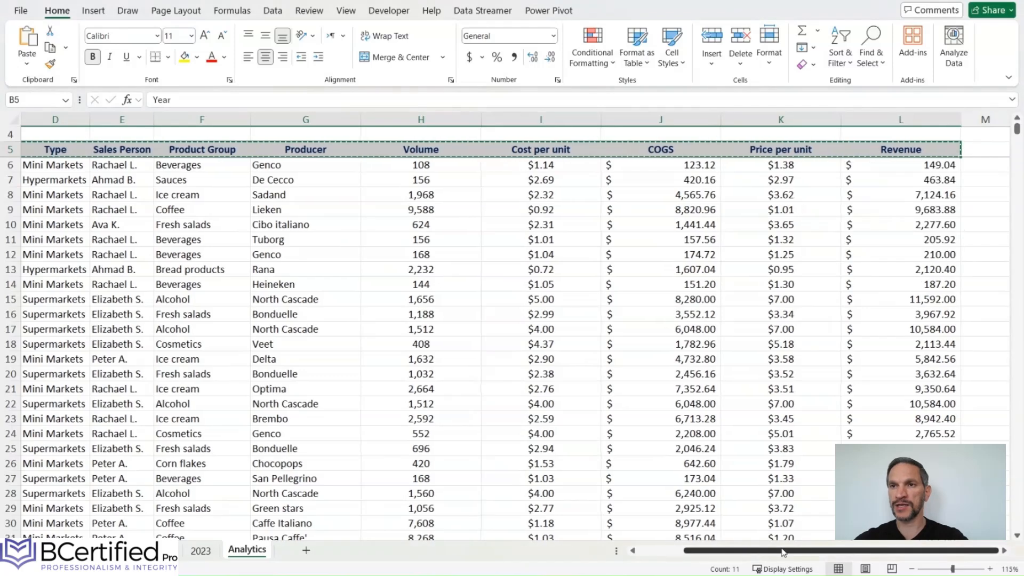
{"action": "left_click_drag", "start_coordinate": [1004, 551], "coordinate": [1004, 553]}
{"action": "left_click", "coordinate": [88, 150]}
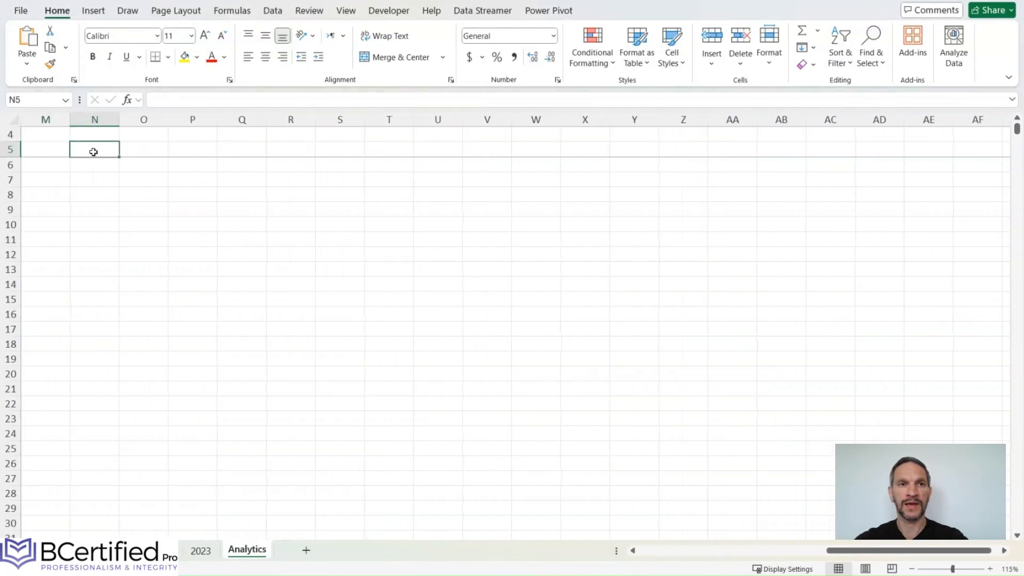
{"action": "key", "text": "ctrl+v"}
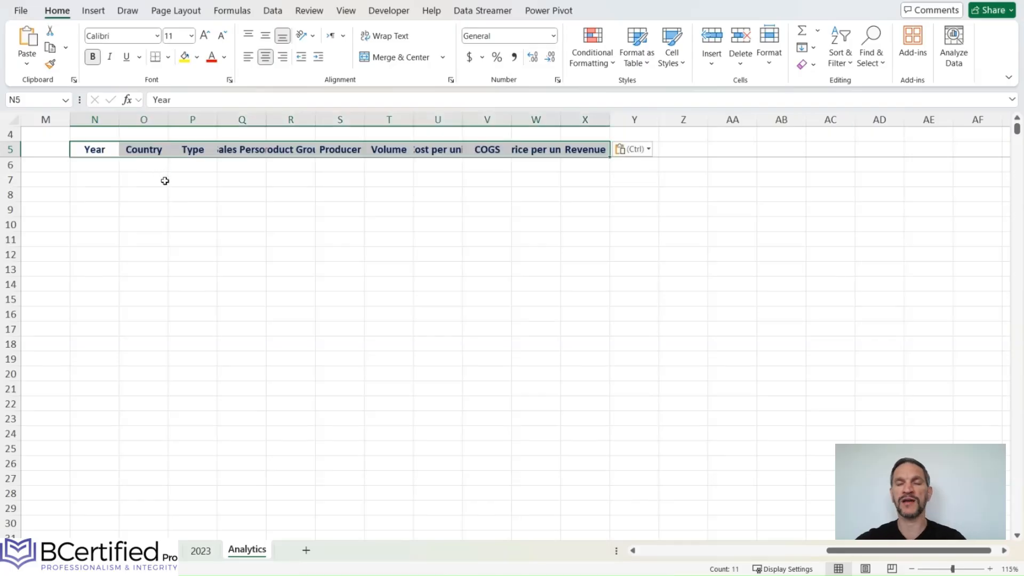
Start a VSTACK formula in N6 with a 3D reference spanning the sheets 2020 to 2023.
{"action": "left_click", "coordinate": [88, 165]}
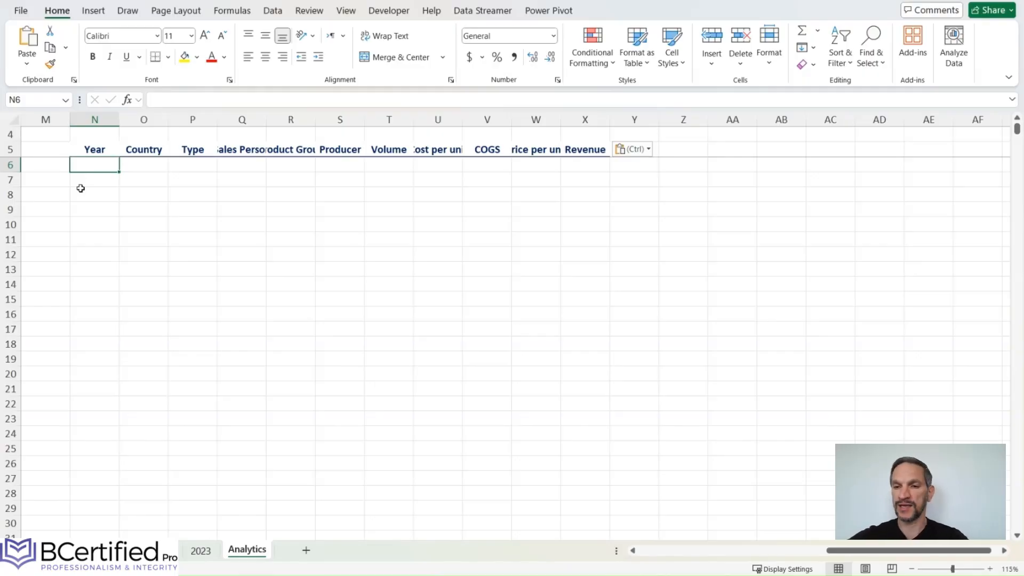
{"action": "type", "text": "=vsta"}
{"action": "key", "text": "Tab"}
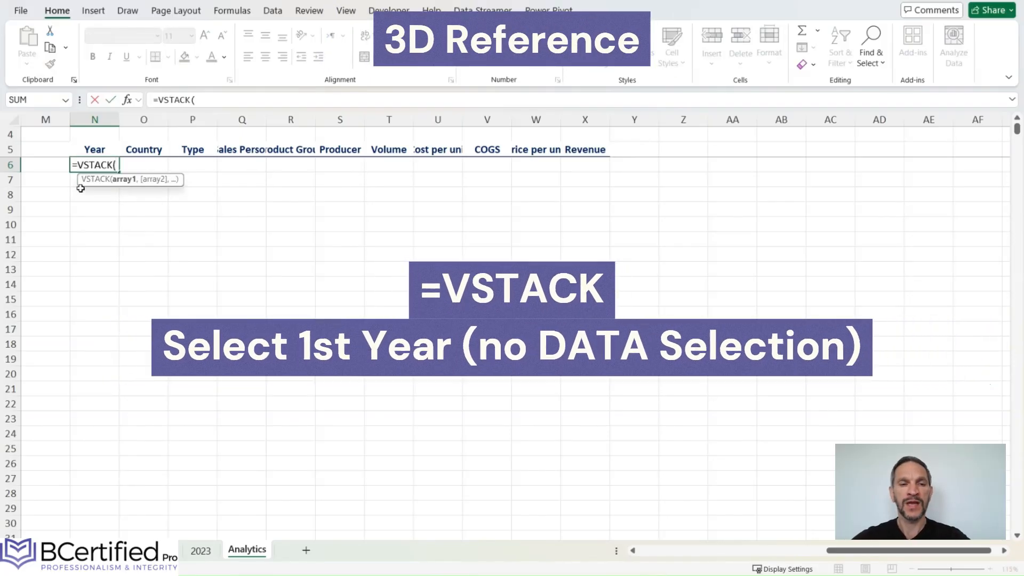
{"action": "left_click", "coordinate": [77, 551]}
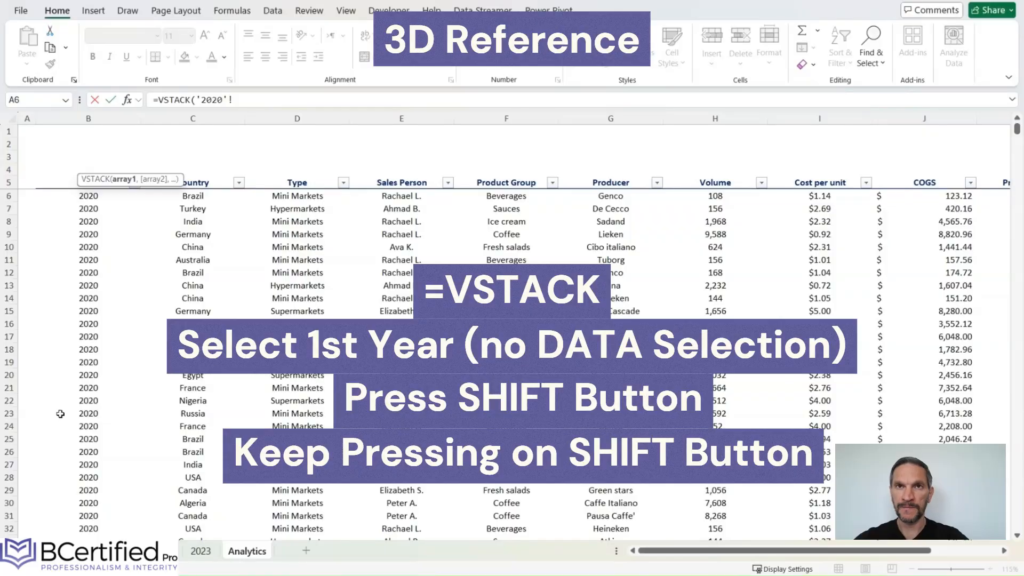
{"action": "left_click", "coordinate": [198, 552], "text": "shift"}
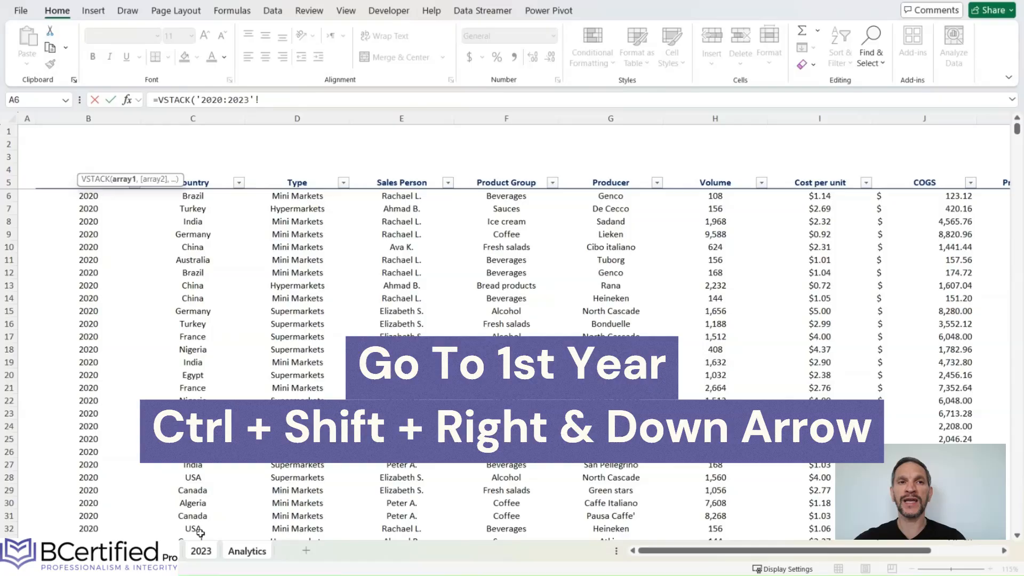
Set the 3D reference's range to B6:L3483 and complete the VSTACK formula.
{"action": "left_click", "coordinate": [69, 197]}
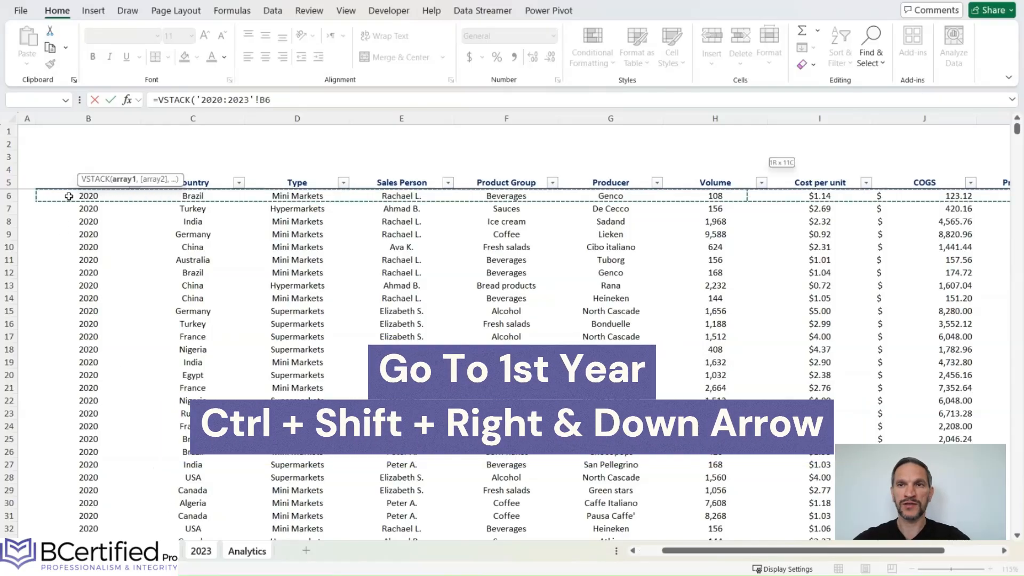
{"action": "key", "text": "ctrl+shift+Right"}
{"action": "key", "text": "ctrl+shift+Down"}
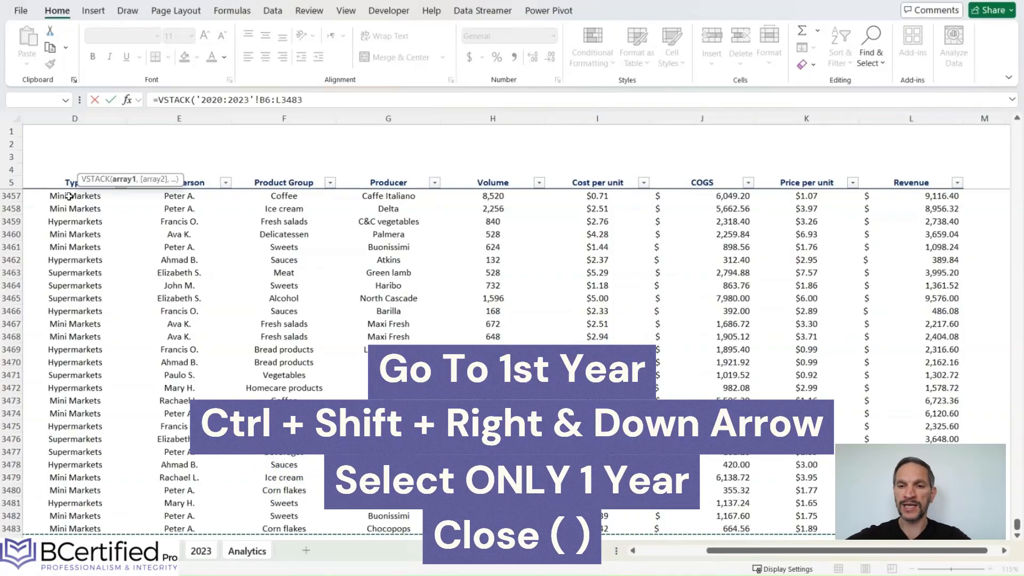
{"action": "type", "text": ")"}
{"action": "key", "text": "Return"}
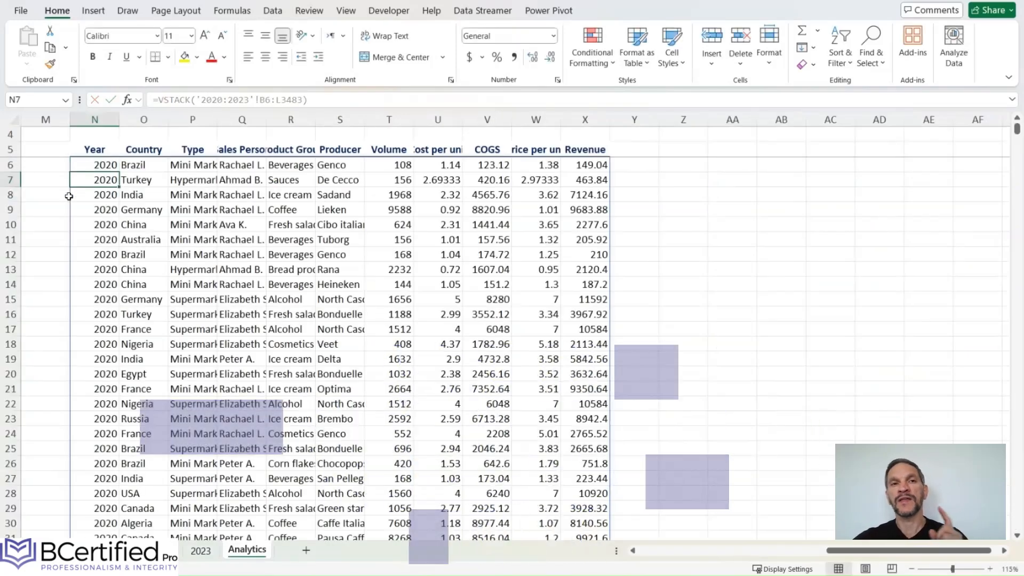
{"action": "left_click", "coordinate": [114, 165]}
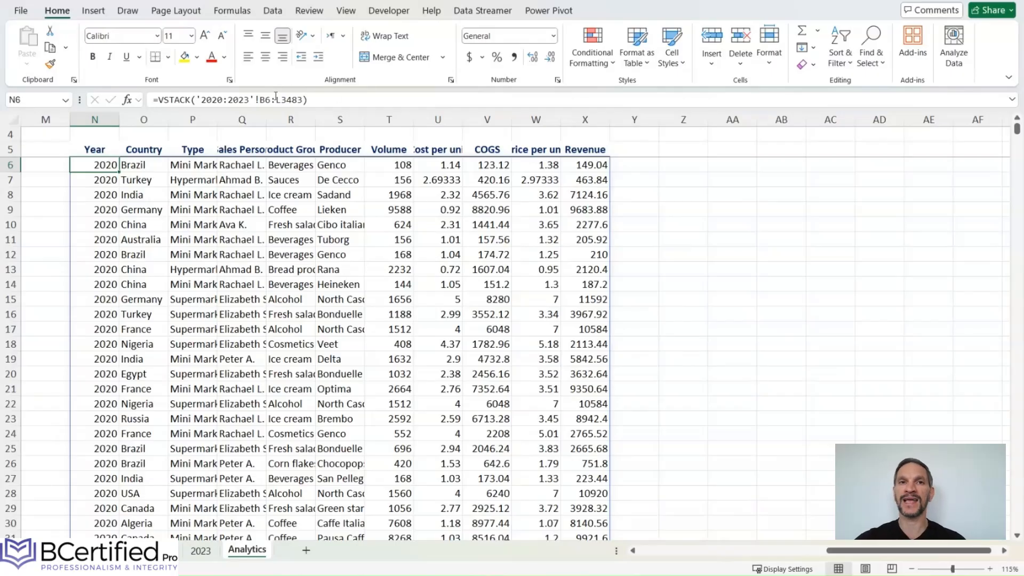
Extend the 3D reference in the N6 VSTACK formula to B6:L4500 to leave room for additional rows.
{"action": "left_click_drag", "start_coordinate": [276, 99], "coordinate": [302, 100]}
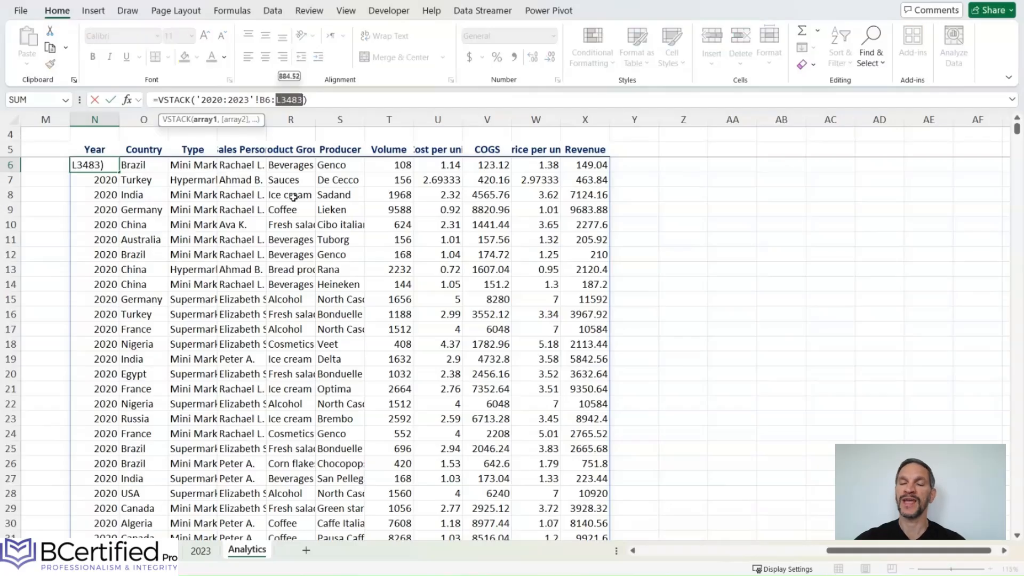
{"action": "key", "text": "Escape"}
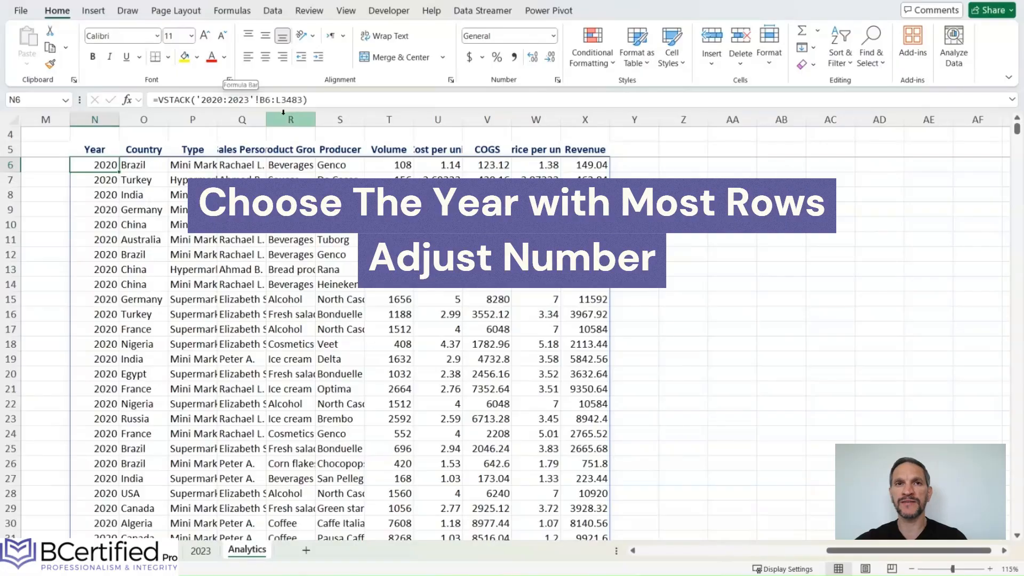
{"action": "left_click_drag", "start_coordinate": [281, 100], "coordinate": [302, 99]}
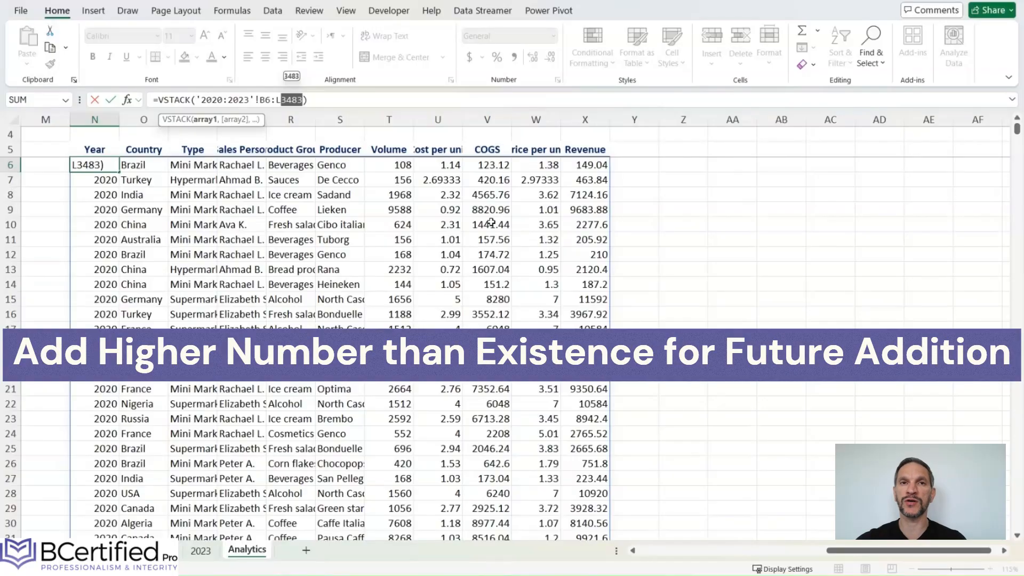
{"action": "type", "text": "4500"}
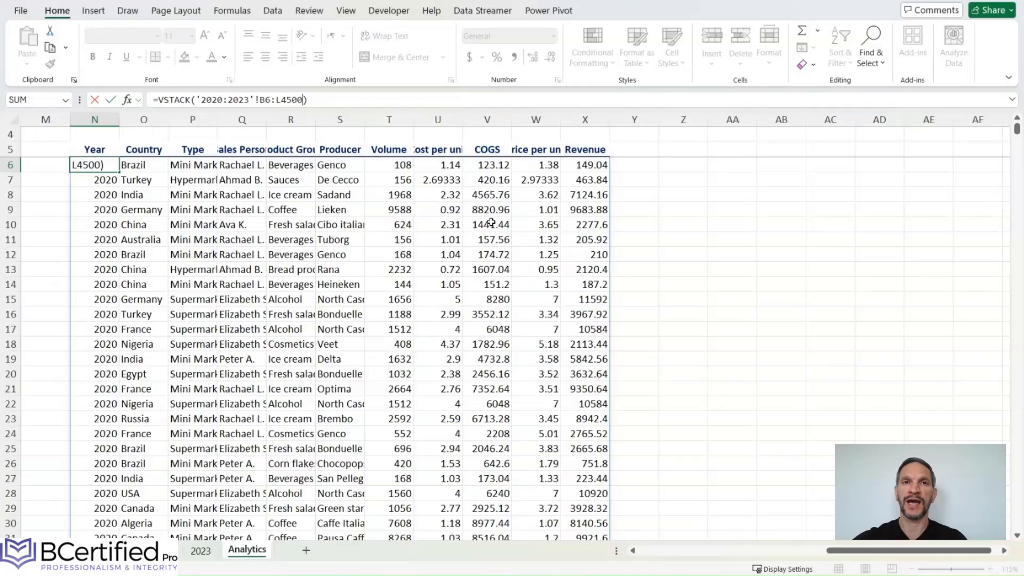
{"action": "key", "text": "Return"}
Examine the stacked output around the end of the 2020 data and the rows directly below it.
{"action": "left_click_drag", "start_coordinate": [1017, 128], "coordinate": [1014, 213]}
{"action": "scroll", "coordinate": [1019, 211], "scroll_direction": "up", "scroll_amount": 14}
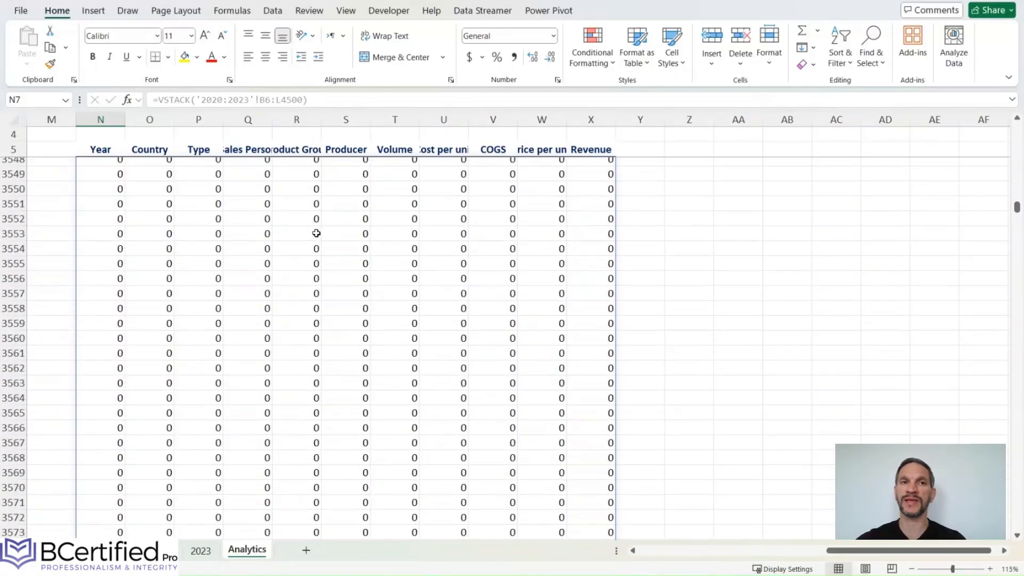
{"action": "left_click", "coordinate": [1017, 119]}
{"action": "left_click_drag", "start_coordinate": [1017, 118], "coordinate": [1018, 119]}
{"action": "left_click_drag", "start_coordinate": [1016, 212], "coordinate": [1019, 204]}
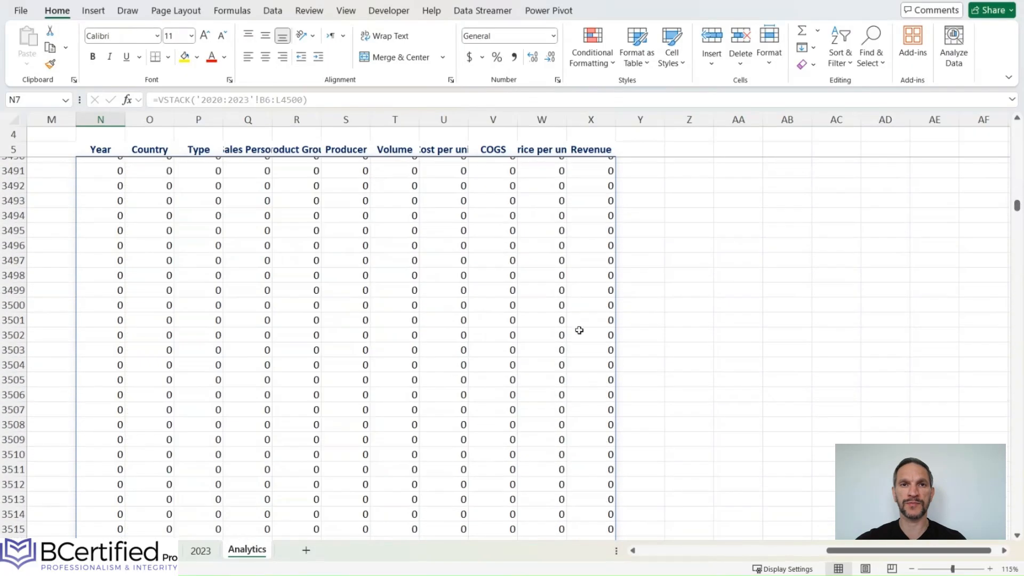
{"action": "scroll", "coordinate": [147, 363], "scroll_direction": "up", "scroll_amount": 8}
{"action": "left_click", "coordinate": [13, 365]}
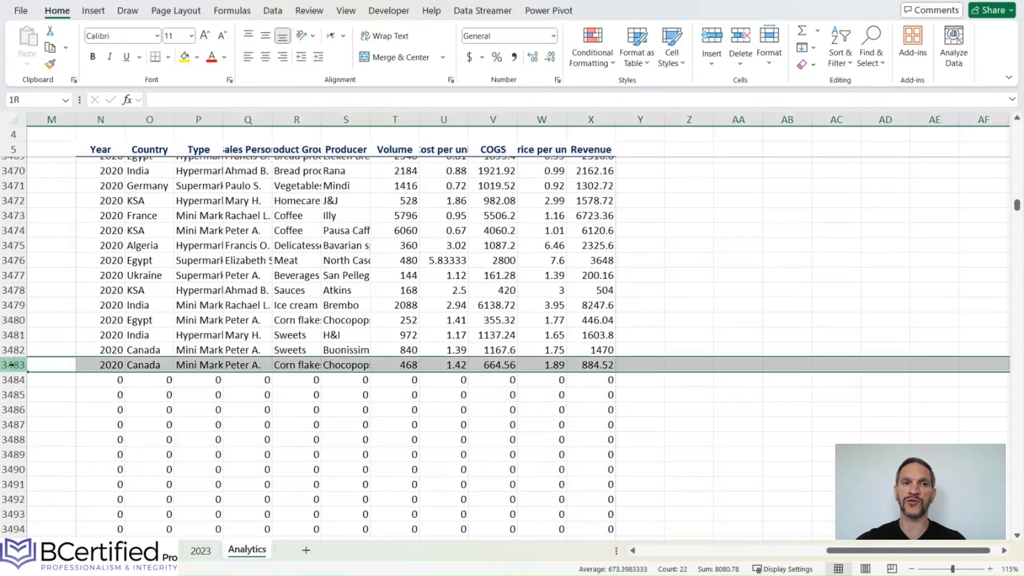
{"action": "left_click", "coordinate": [99, 364]}
{"action": "left_click_drag", "start_coordinate": [119, 379], "coordinate": [121, 393]}
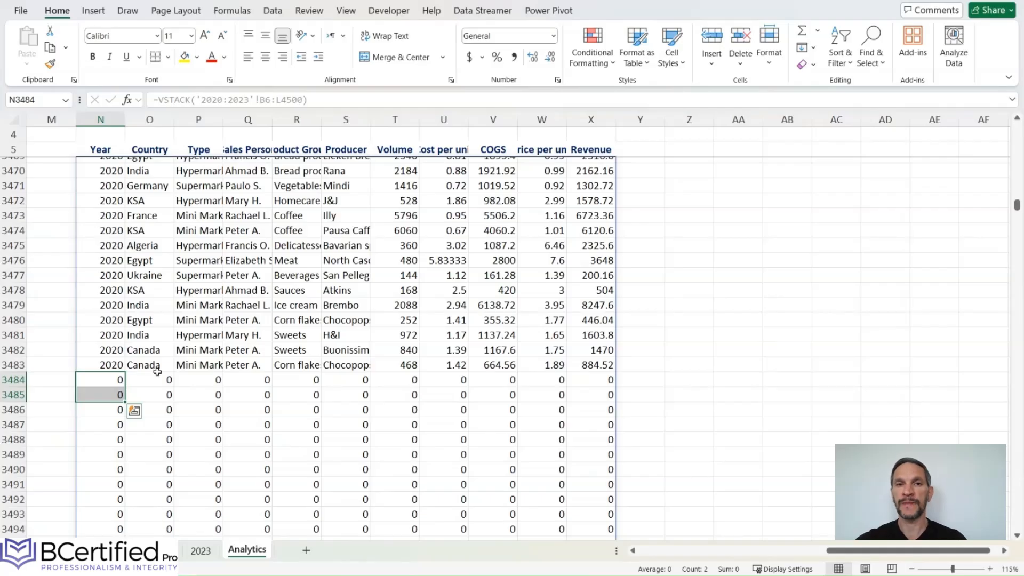
Insert a FILTER function in front of VSTACK in N6 so the stack becomes its array argument.
{"action": "left_click_drag", "start_coordinate": [1016, 205], "coordinate": [1021, 103]}
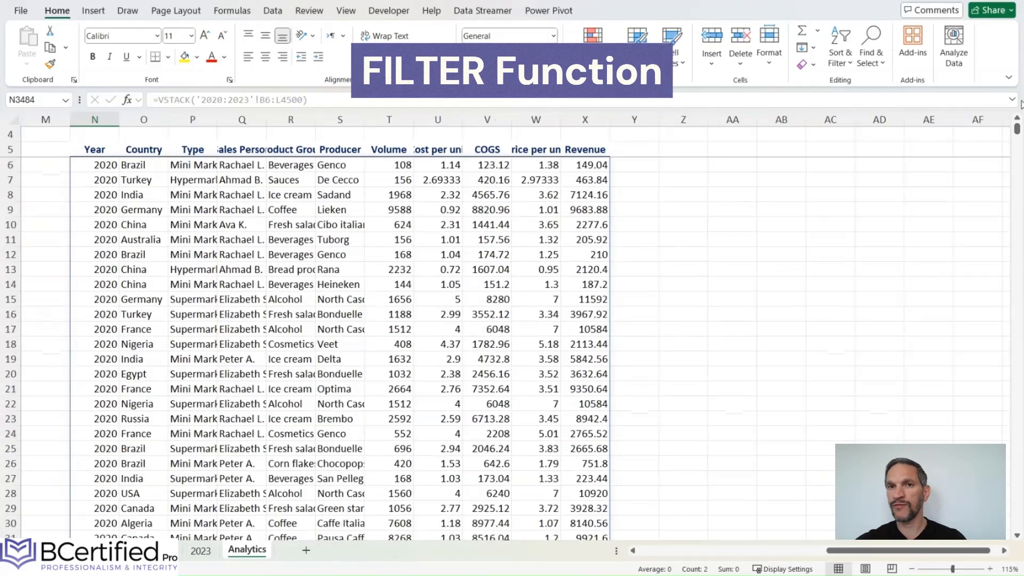
{"action": "left_click", "coordinate": [108, 167]}
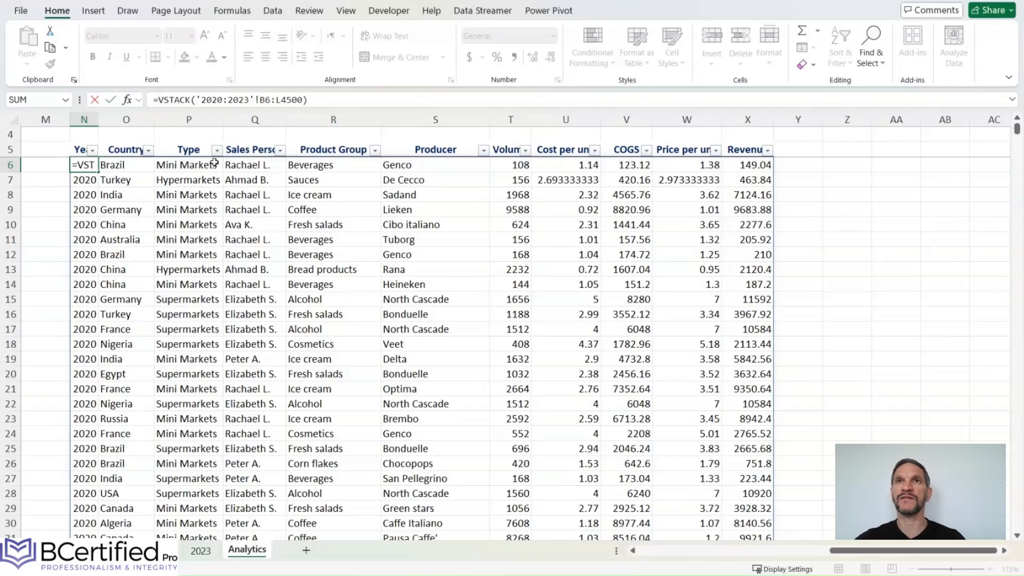
{"action": "type", "text": "filter"}
{"action": "key", "text": "Tab"}
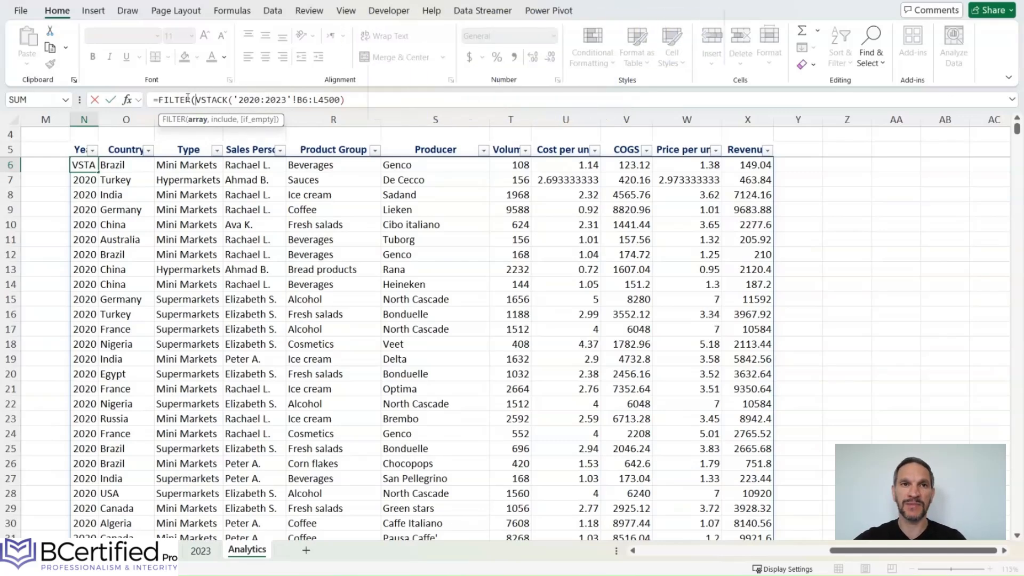
Copy the VSTACK('2020:2023'!B6:L4500) expression into the FILTER function's include argument.
{"action": "left_click_drag", "start_coordinate": [195, 100], "coordinate": [329, 100]}
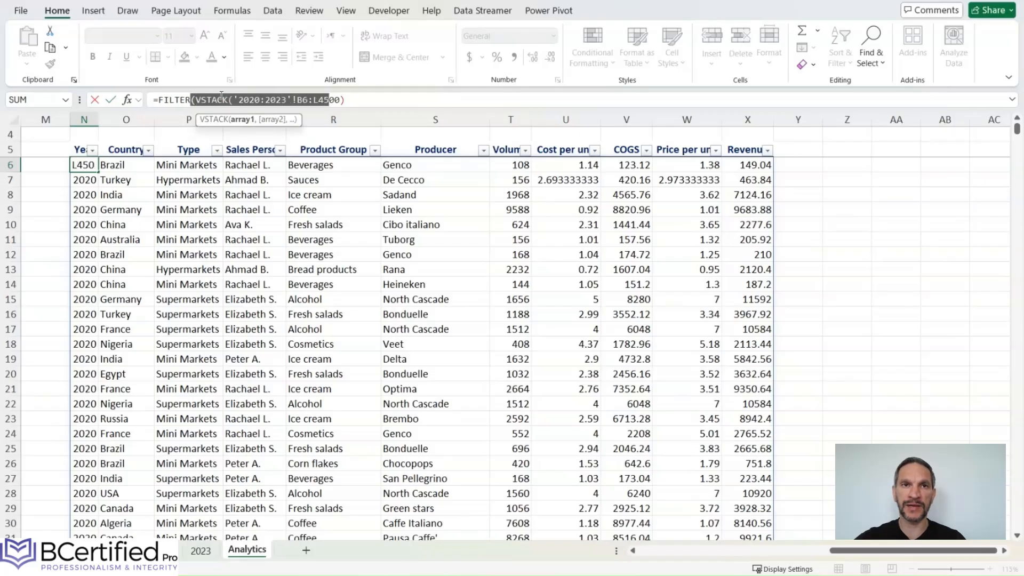
{"action": "left_click", "coordinate": [197, 99]}
{"action": "left_click", "coordinate": [197, 100]}
{"action": "left_click_drag", "start_coordinate": [196, 99], "coordinate": [438, 108]}
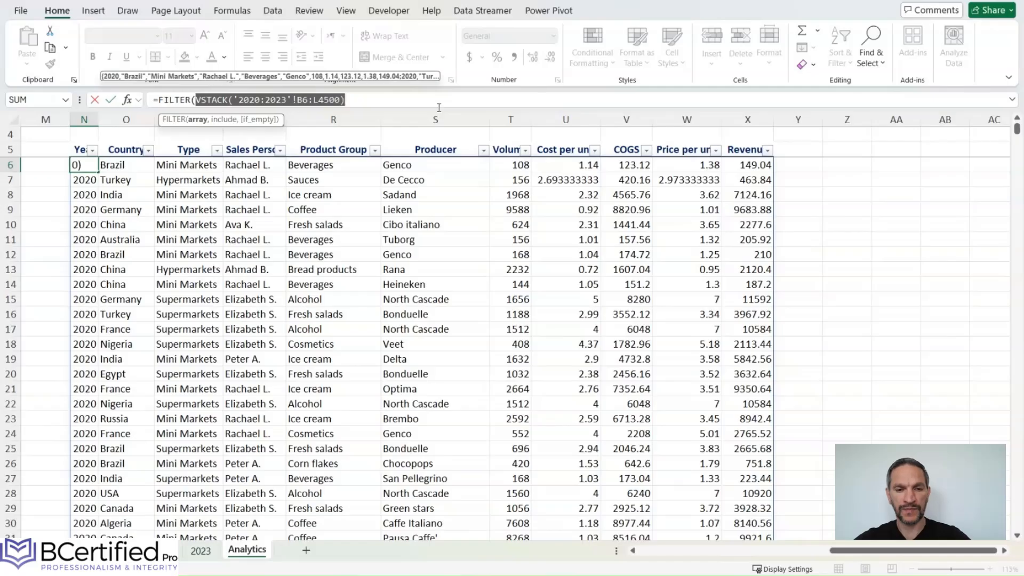
{"action": "key", "text": "ctrl+c"}
{"action": "left_click", "coordinate": [378, 97]}
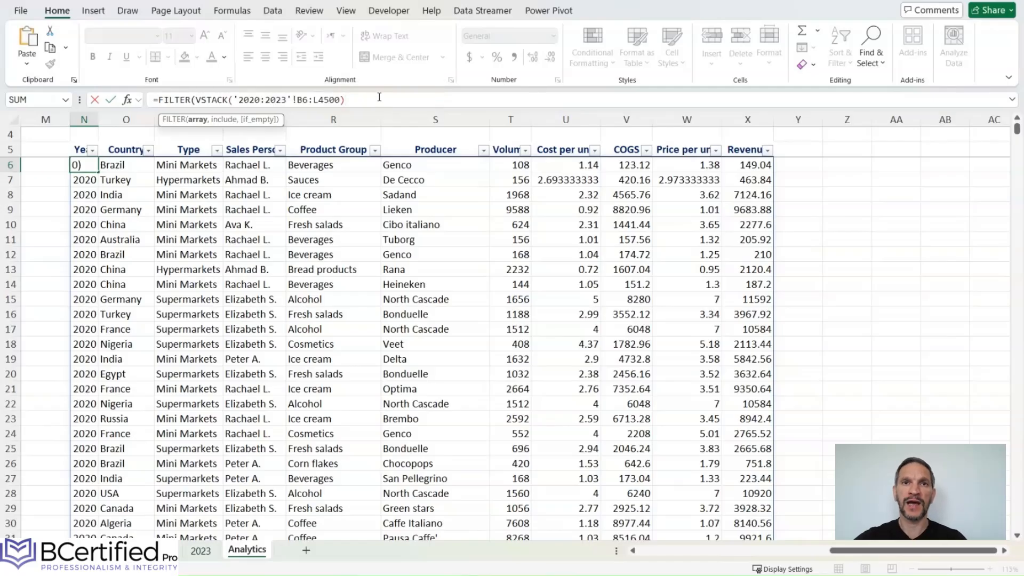
{"action": "type", "text": ","}
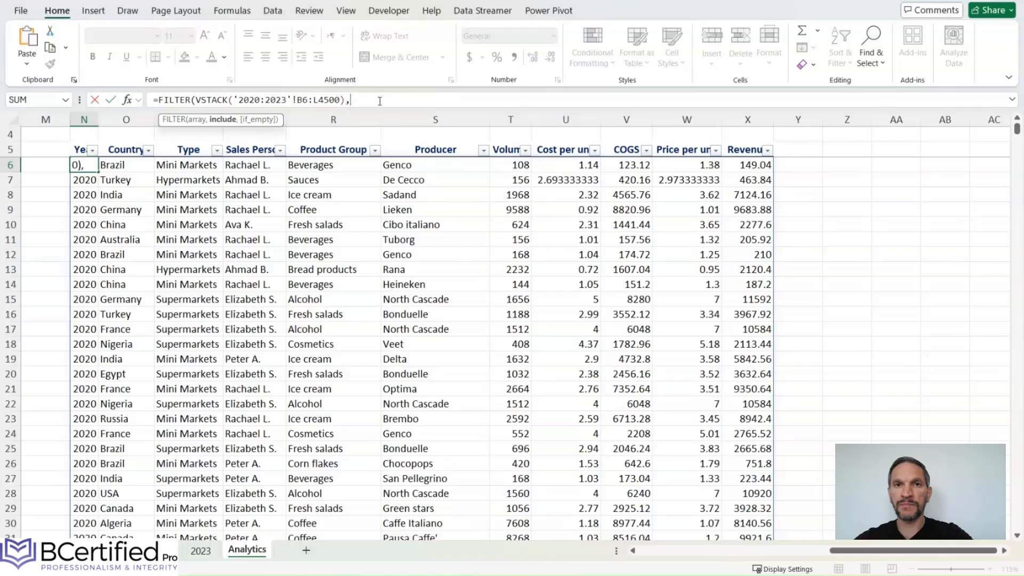
{"action": "key", "text": "ctrl+v"}
{"action": "key", "text": "Return"}
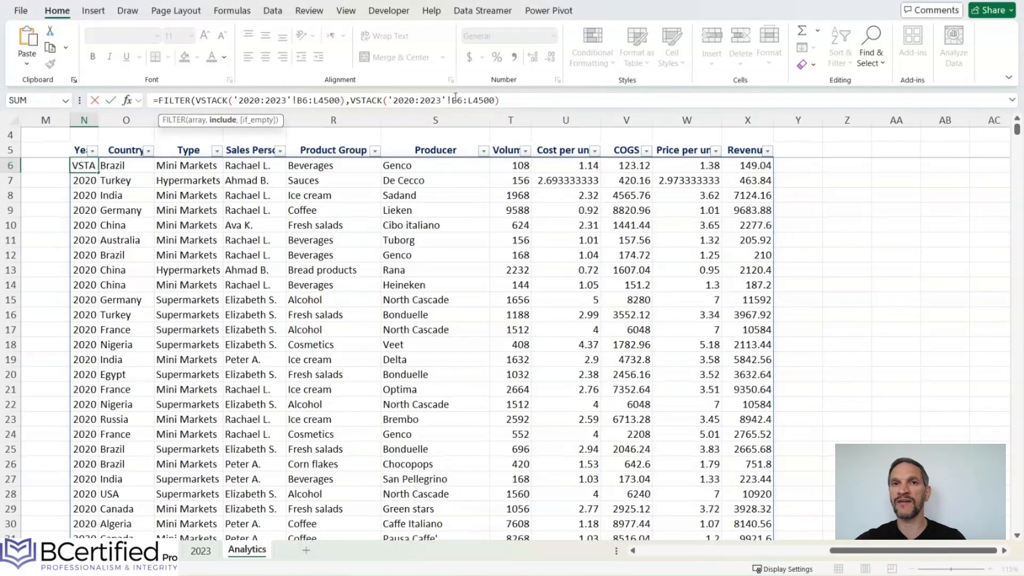
Restrict the VSTACK range in the include argument to the Year column, B6:B4500.
{"action": "left_click", "coordinate": [456, 99]}
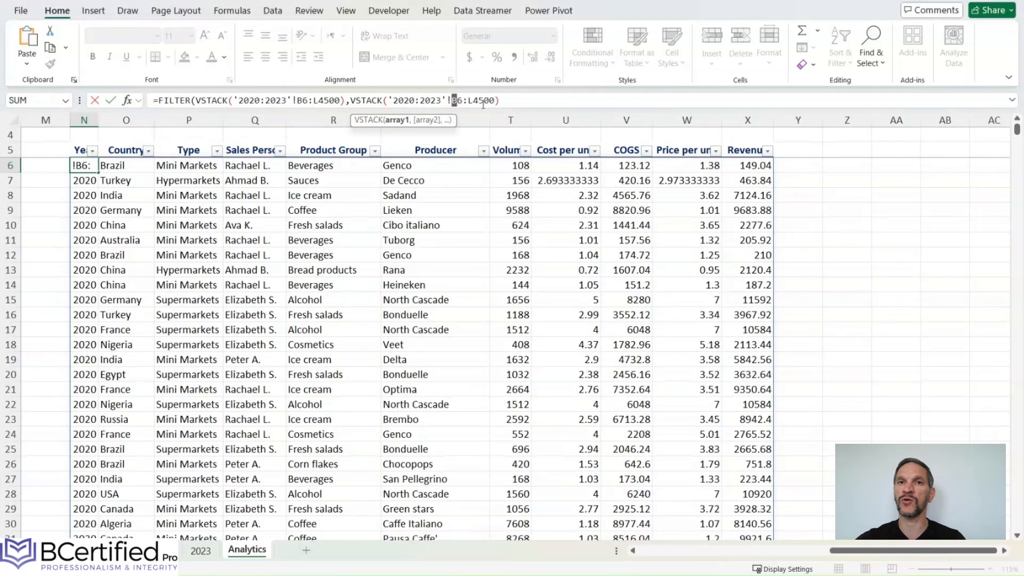
{"action": "left_click_drag", "start_coordinate": [469, 99], "coordinate": [473, 100]}
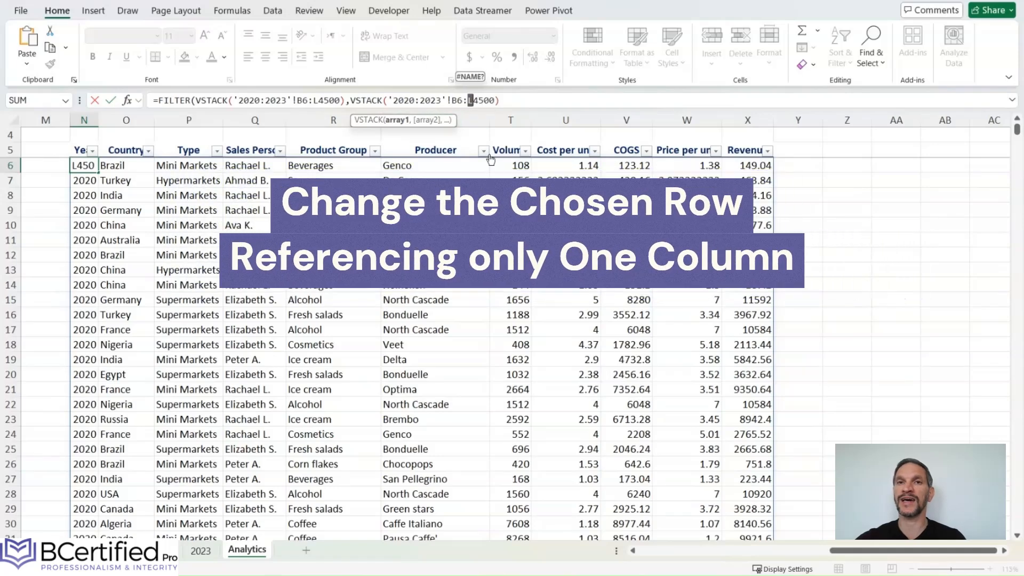
{"action": "type", "text": "B"}
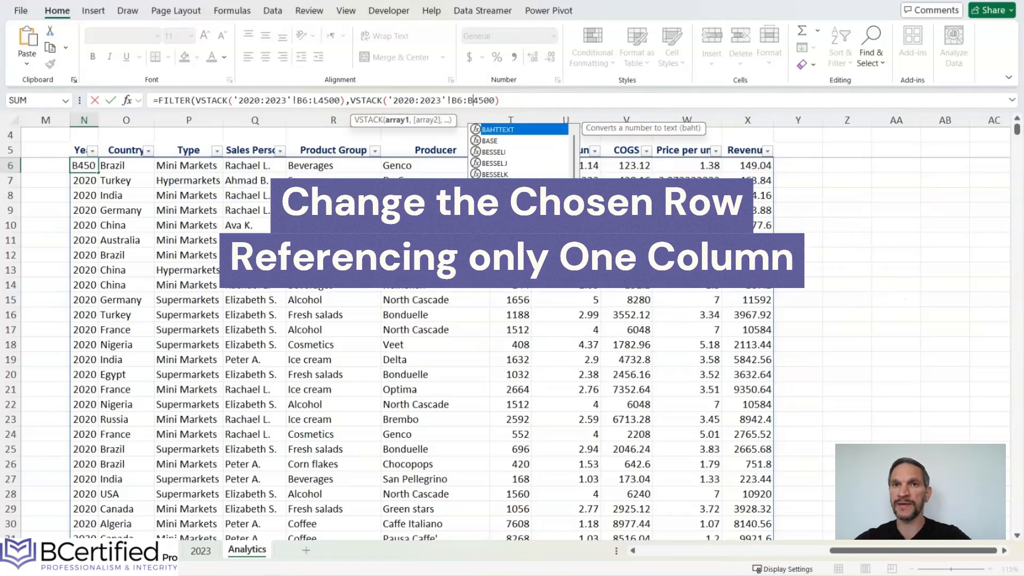
{"action": "left_click", "coordinate": [476, 103]}
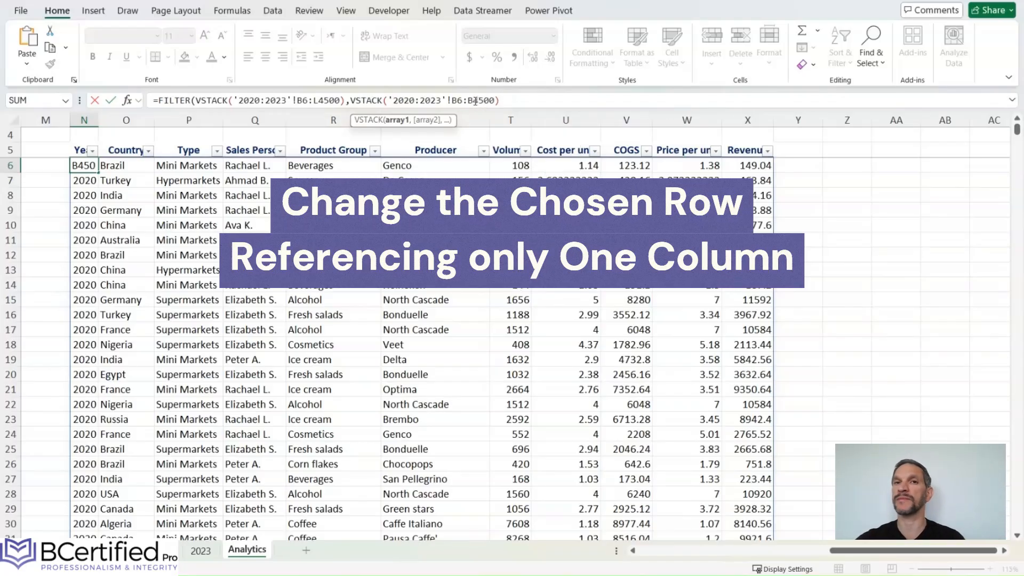
Add the not-blank condition <>"" to the include argument and complete the FILTER formula.
{"action": "left_click", "coordinate": [524, 102]}
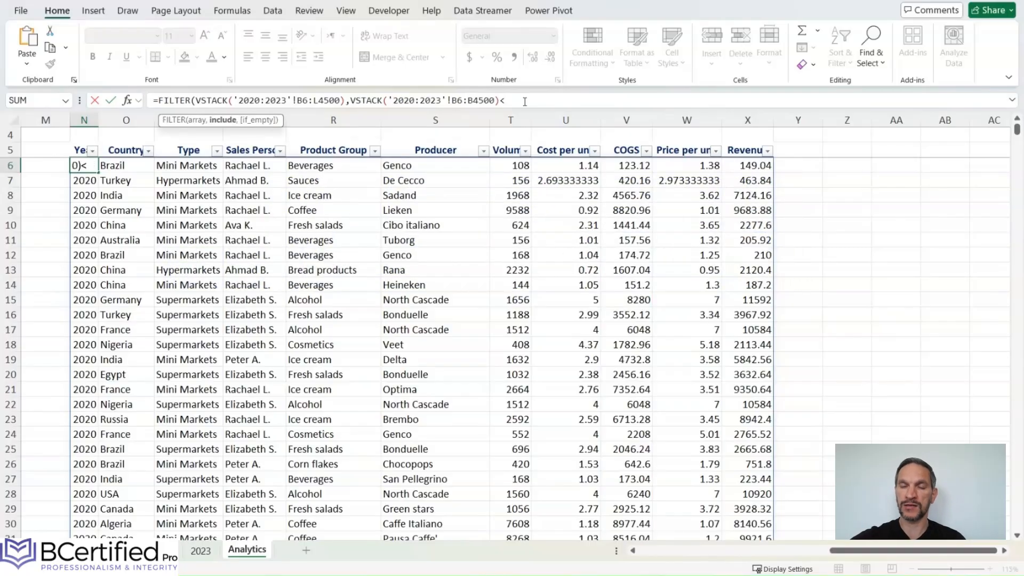
{"action": "type", "text": "<>0"}
{"action": "key", "text": "BackSpace"}
{"action": "type", "text": "\"\""}
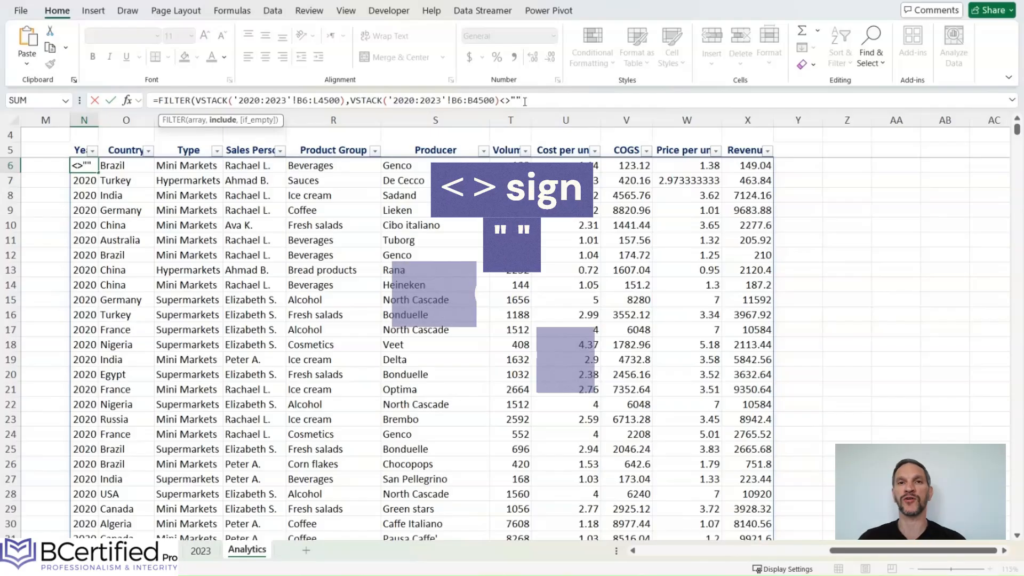
{"action": "type", "text": ")"}
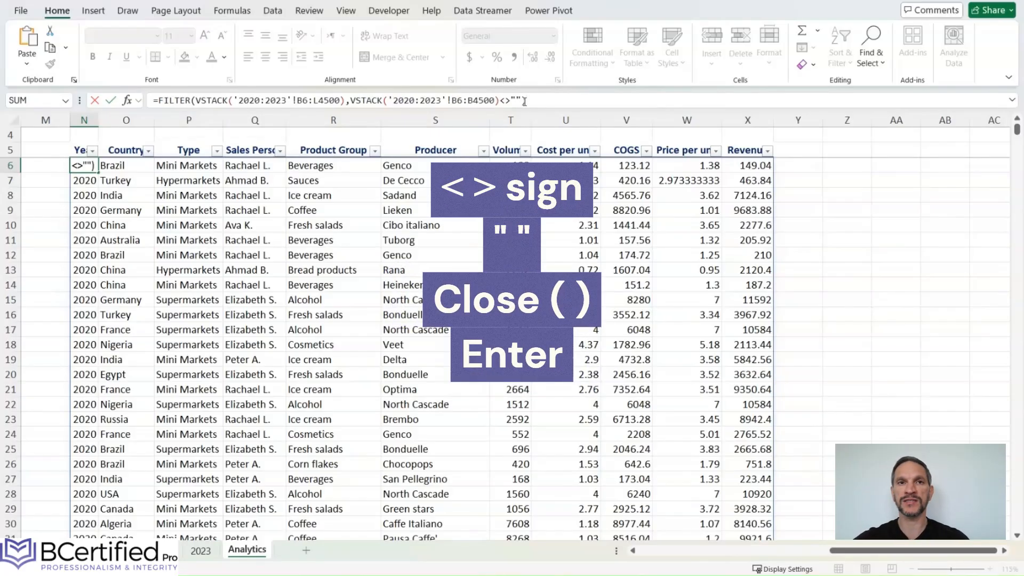
{"action": "key", "text": "Return"}
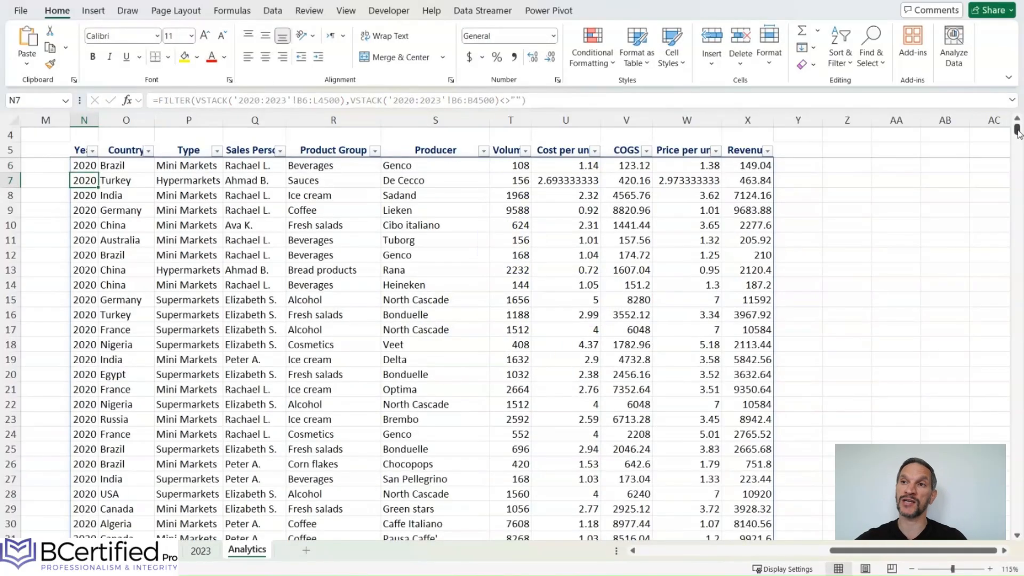
Fill the stacked rows 3483 and 3484, where 2020 meets 2021, with yellow across columns N to X.
{"action": "left_click_drag", "start_coordinate": [1017, 129], "coordinate": [1018, 204]}
{"action": "scroll", "coordinate": [147, 368], "scroll_direction": "down", "scroll_amount": 8}
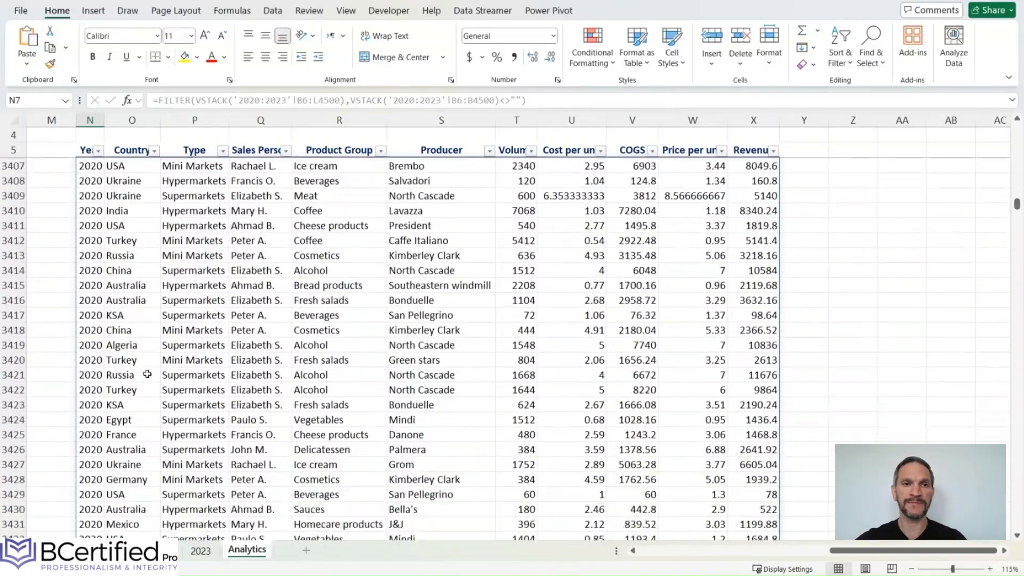
{"action": "scroll", "coordinate": [144, 366], "scroll_direction": "down", "scroll_amount": 14}
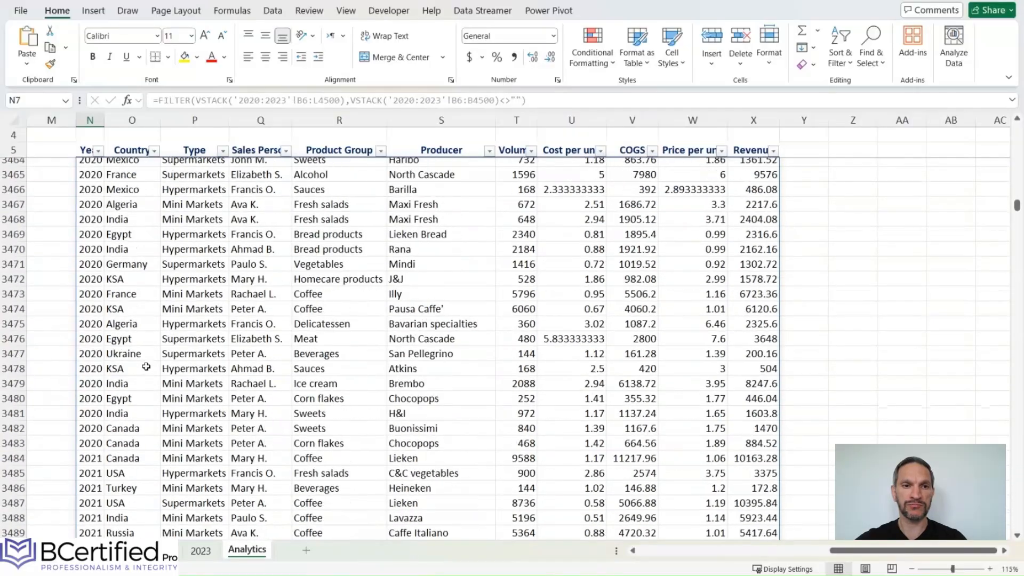
{"action": "scroll", "coordinate": [118, 389], "scroll_direction": "down", "scroll_amount": 3}
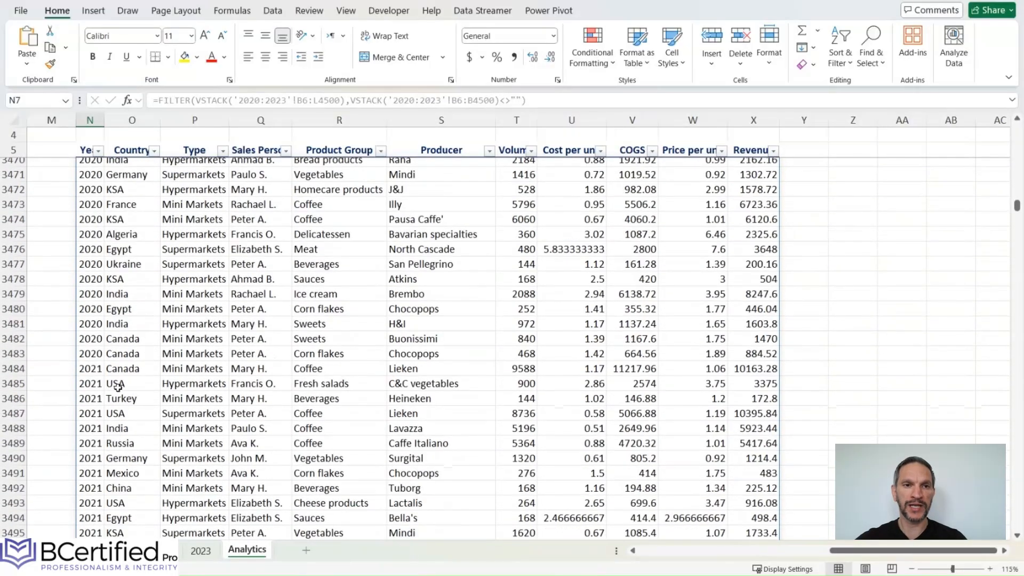
{"action": "left_click", "coordinate": [84, 307]}
{"action": "left_click_drag", "start_coordinate": [84, 307], "coordinate": [756, 323]}
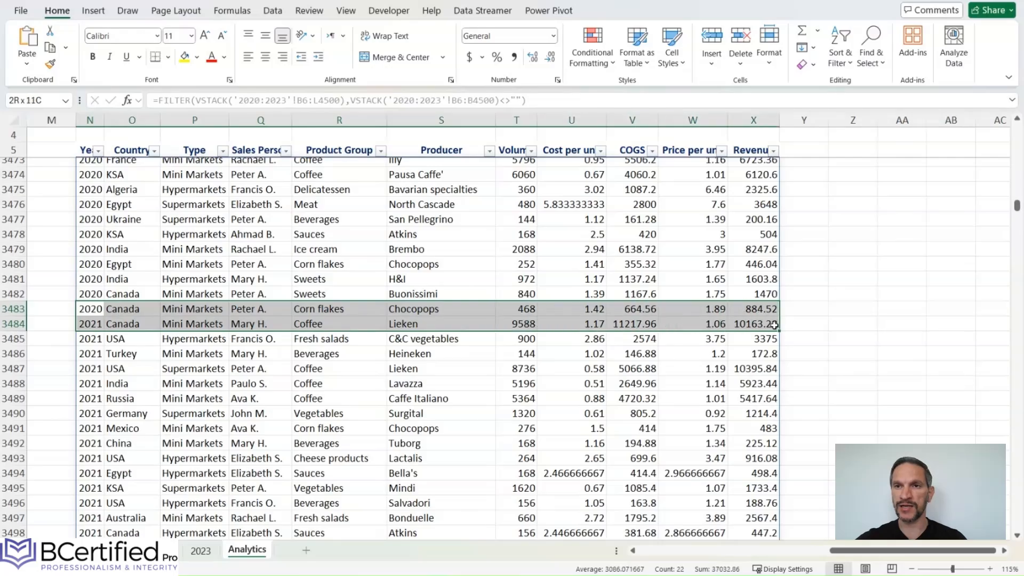
{"action": "left_click", "coordinate": [183, 56]}
{"action": "left_click", "coordinate": [277, 264]}
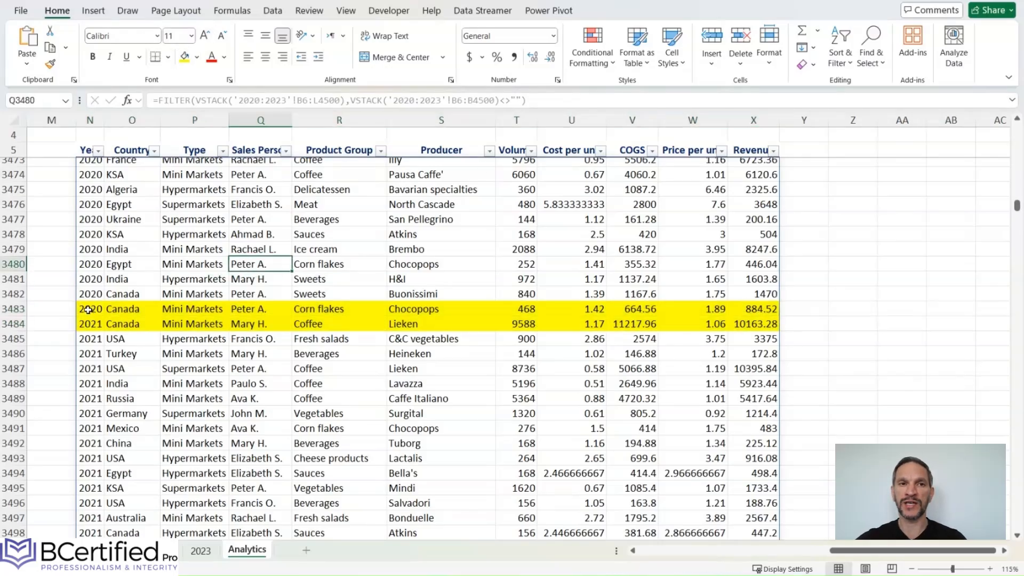
{"action": "left_click_drag", "start_coordinate": [88, 310], "coordinate": [88, 321]}
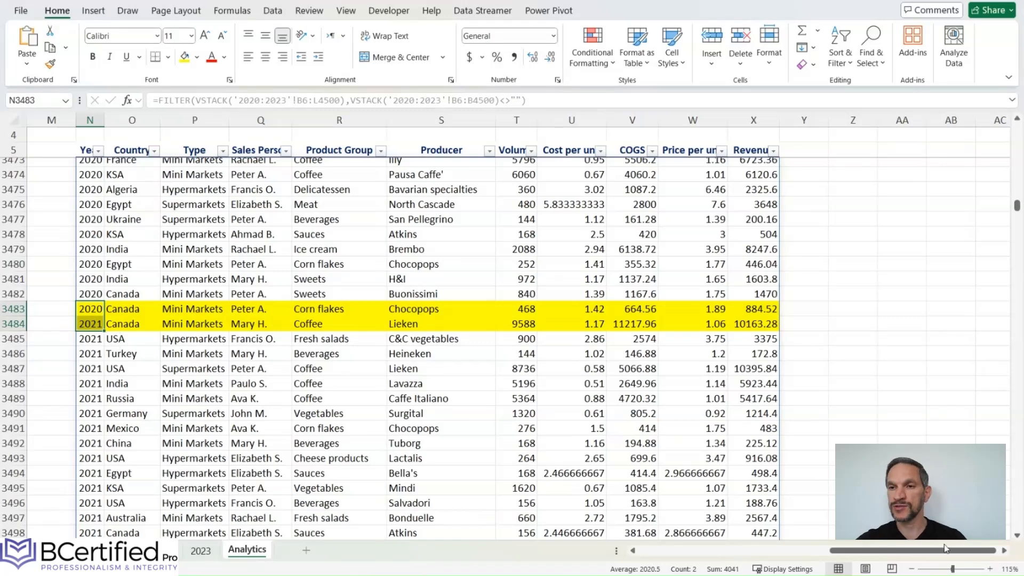
{"action": "left_click", "coordinate": [153, 356]}
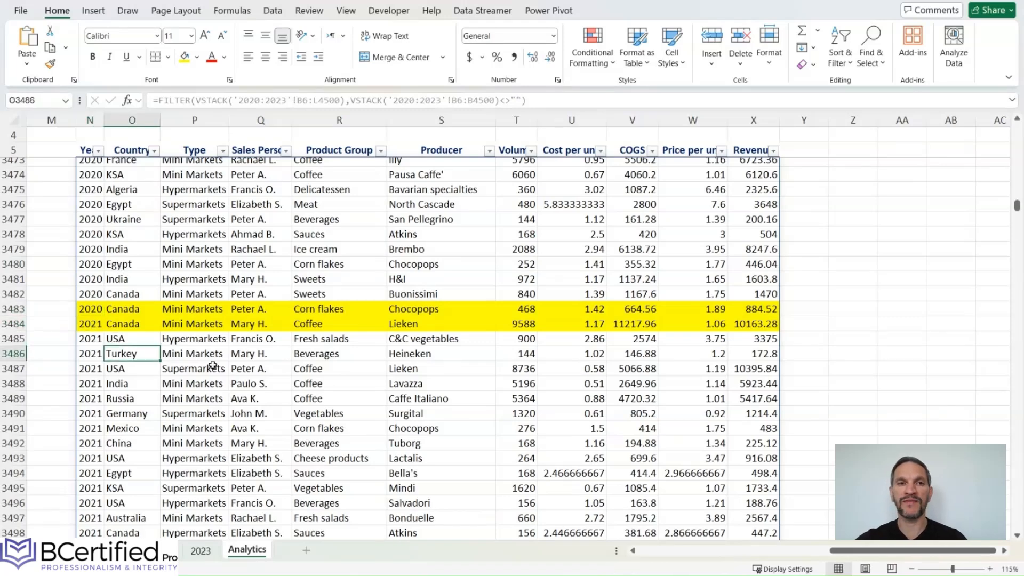
Add a record below the last row of the 2020 sheet with year 2020, country USA and a first name in the Type column.
{"action": "left_click", "coordinate": [86, 551]}
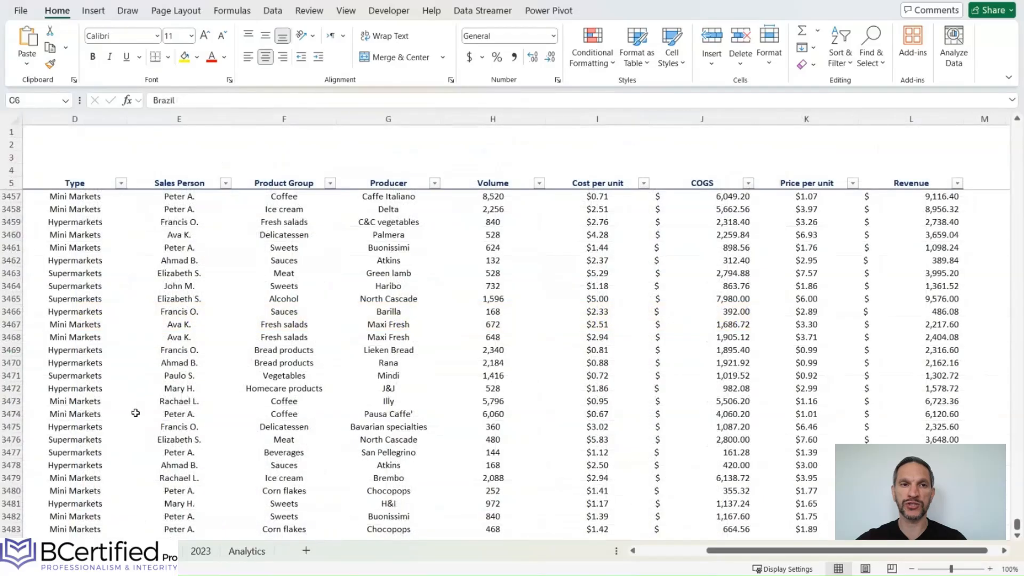
{"action": "scroll", "coordinate": [92, 423], "scroll_direction": "down", "scroll_amount": 7}
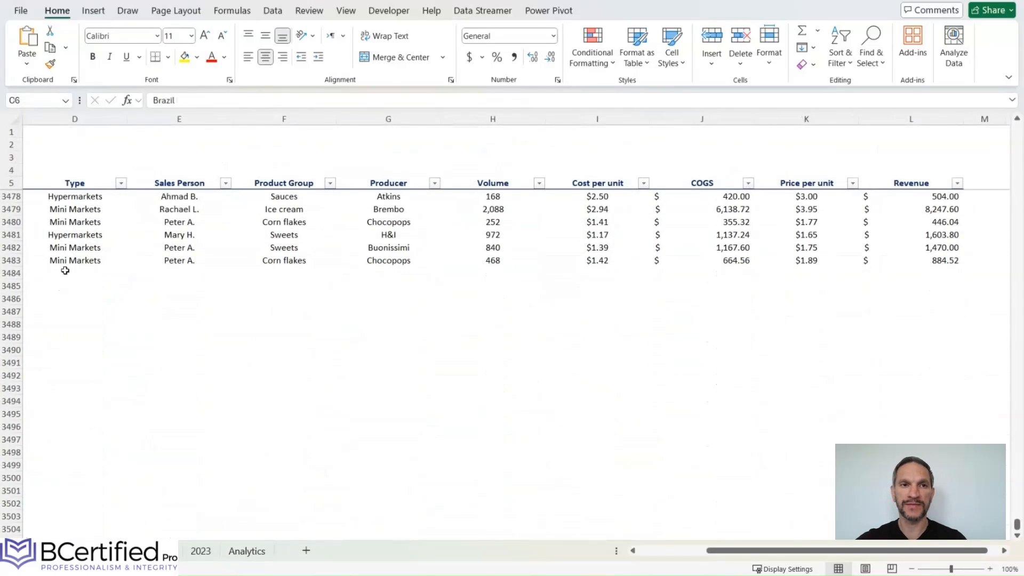
{"action": "left_click_drag", "start_coordinate": [773, 550], "coordinate": [538, 541]}
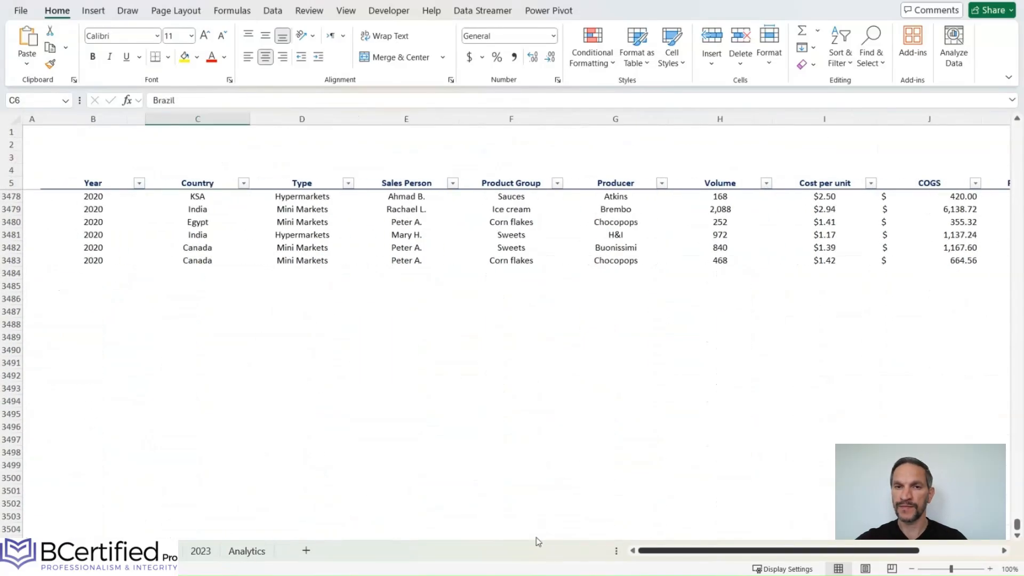
{"action": "left_click", "coordinate": [100, 263]}
{"action": "left_click", "coordinate": [96, 271]}
{"action": "type", "text": "2020"}
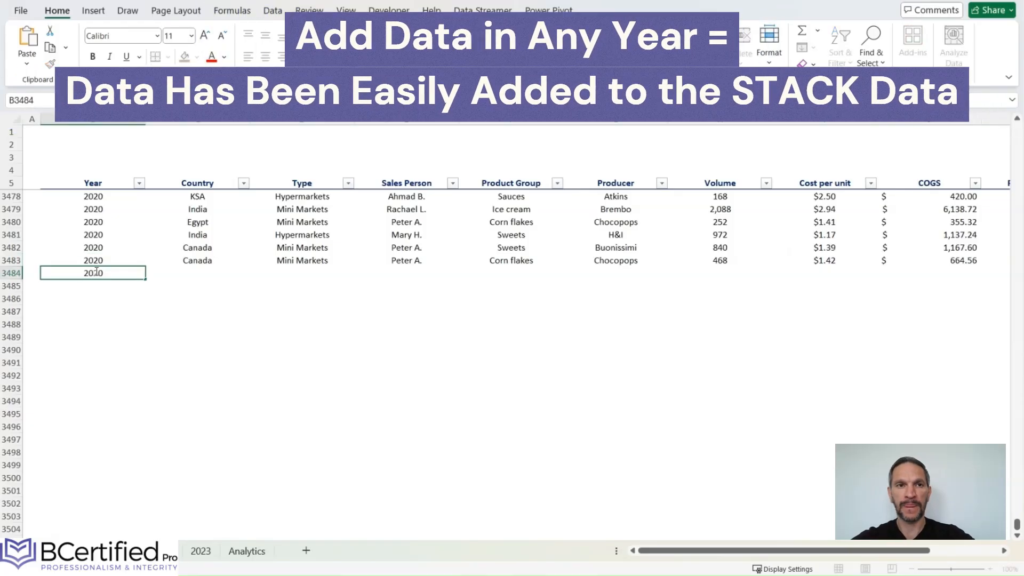
{"action": "key", "text": "Tab"}
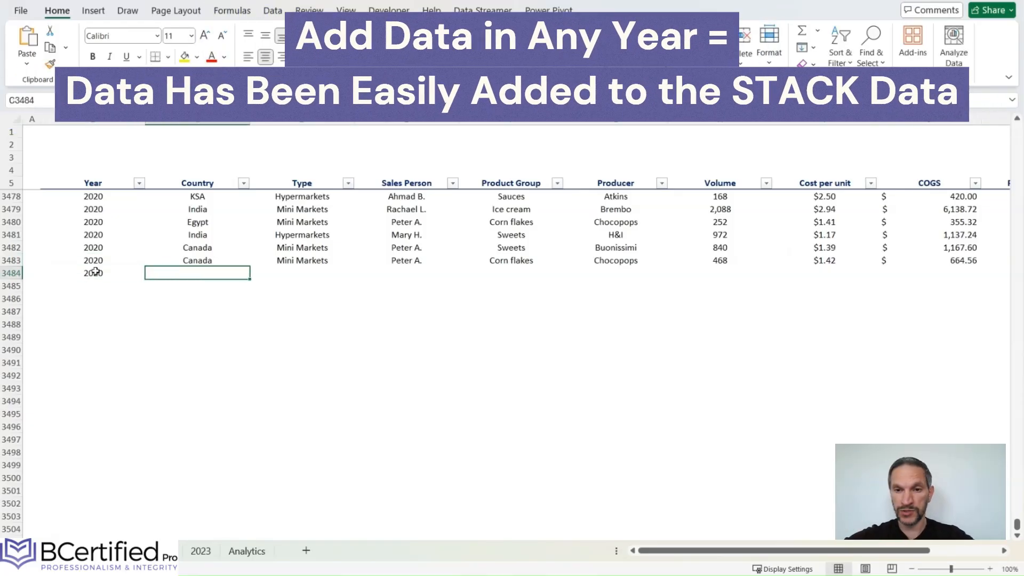
{"action": "type", "text": "USA"}
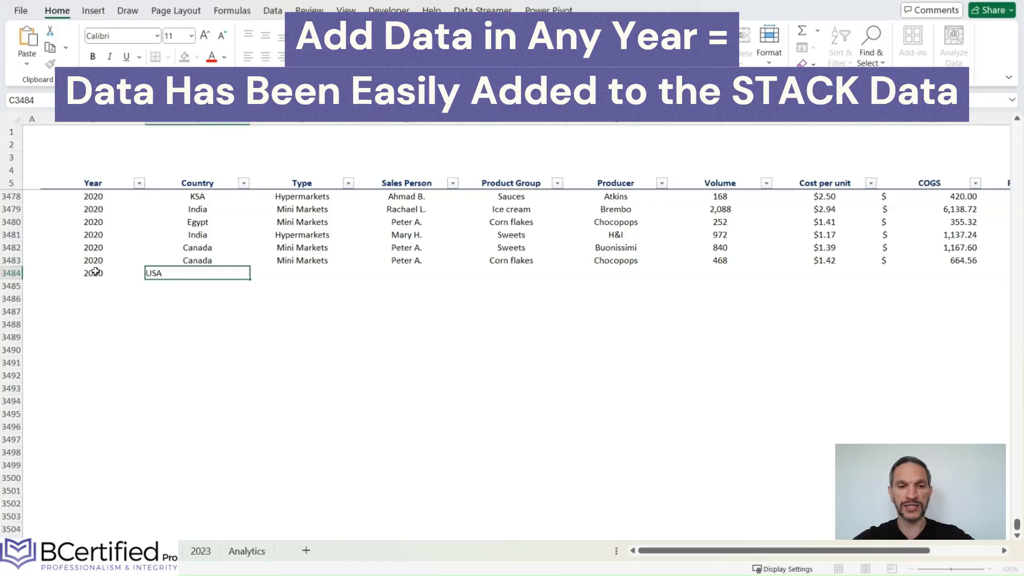
{"action": "key", "text": "Tab"}
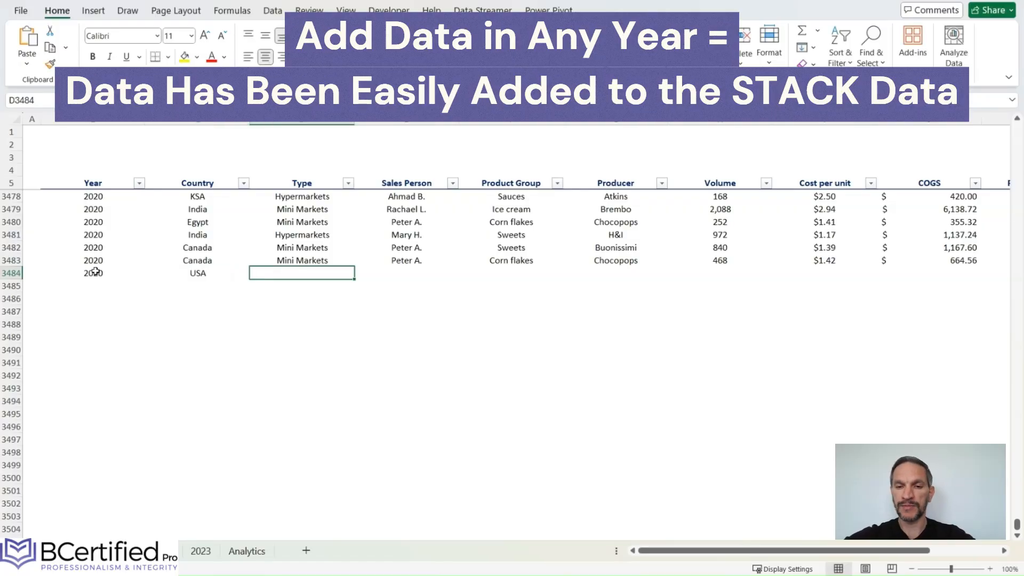
{"action": "type", "text": "Gaby"}
{"action": "key", "text": "Tab"}
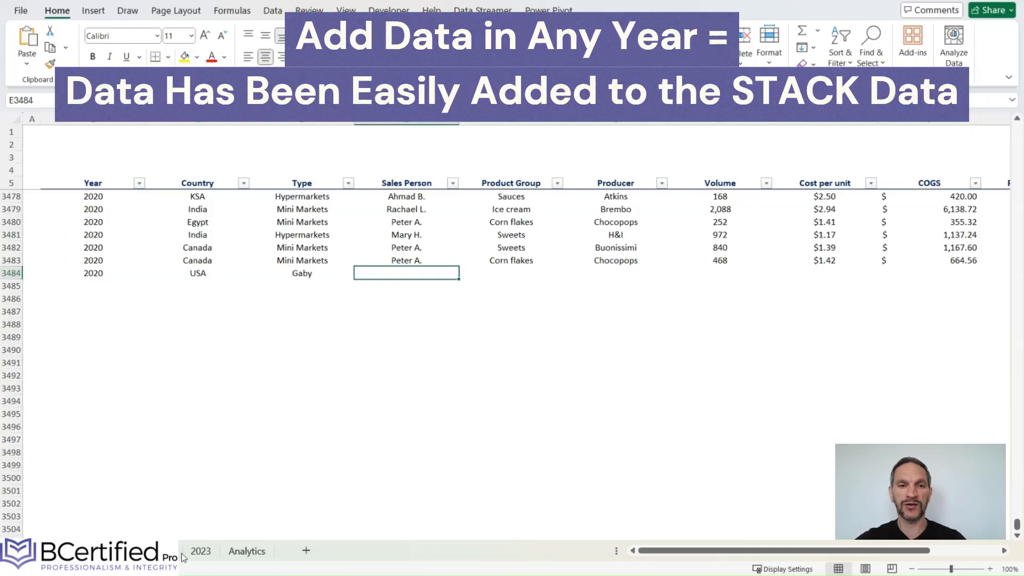
Check stacked rows 3484 and 3485 on the Analytics sheet, from Year to Revenue, for the added 2020 record and the following 2021 record.
{"action": "left_click", "coordinate": [247, 553]}
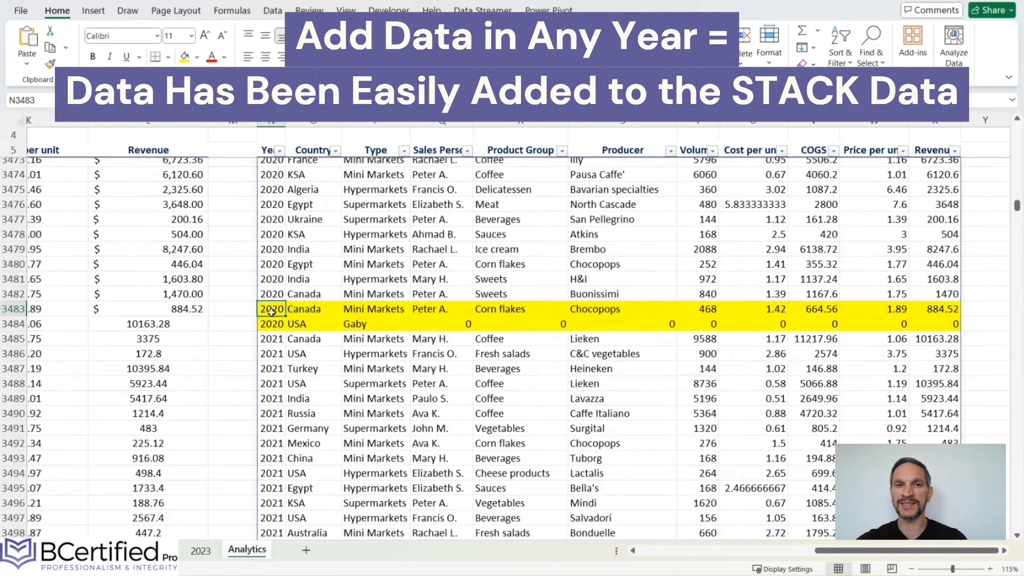
{"action": "left_click_drag", "start_coordinate": [262, 324], "coordinate": [941, 320]}
{"action": "left_click_drag", "start_coordinate": [273, 338], "coordinate": [958, 344]}
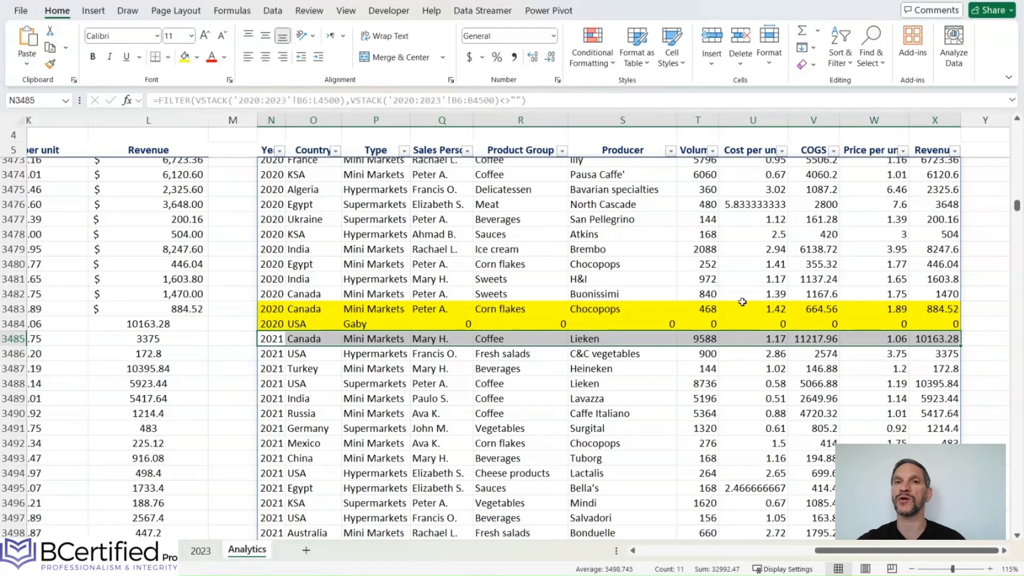